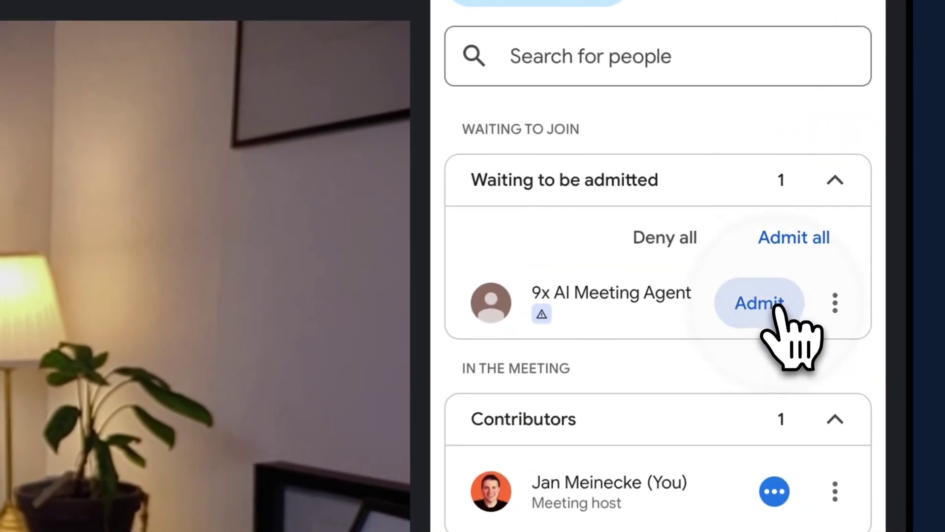
Join the Google Meet call and admit the waiting 9x AI Meeting Agent
left_click(774, 308)
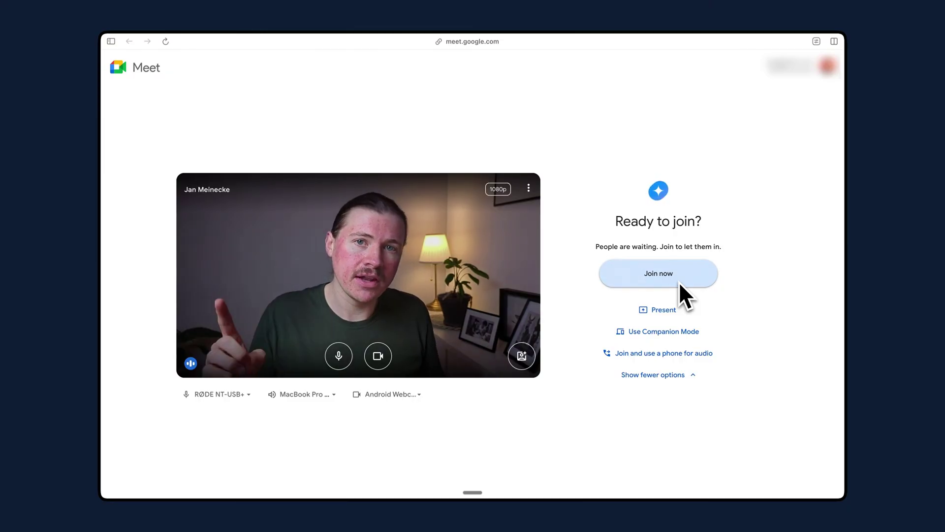
left_click(680, 282)
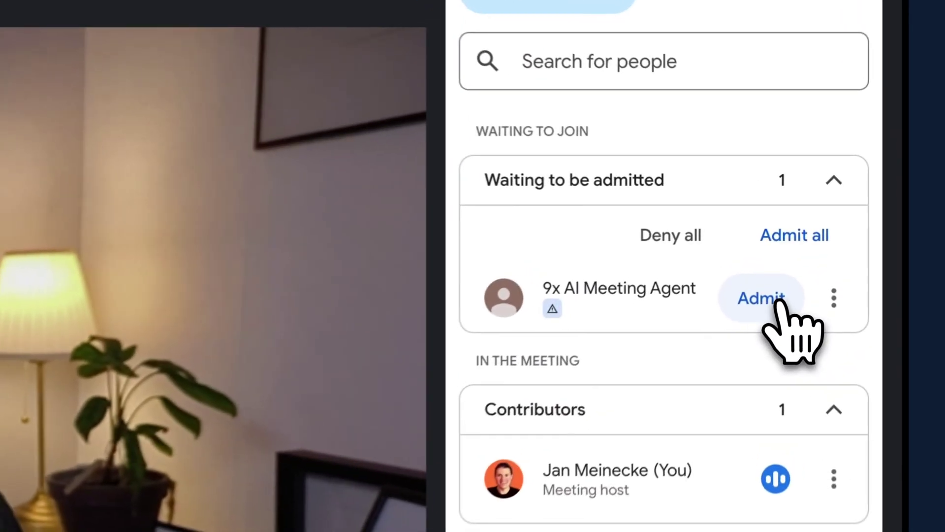
left_click(795, 227)
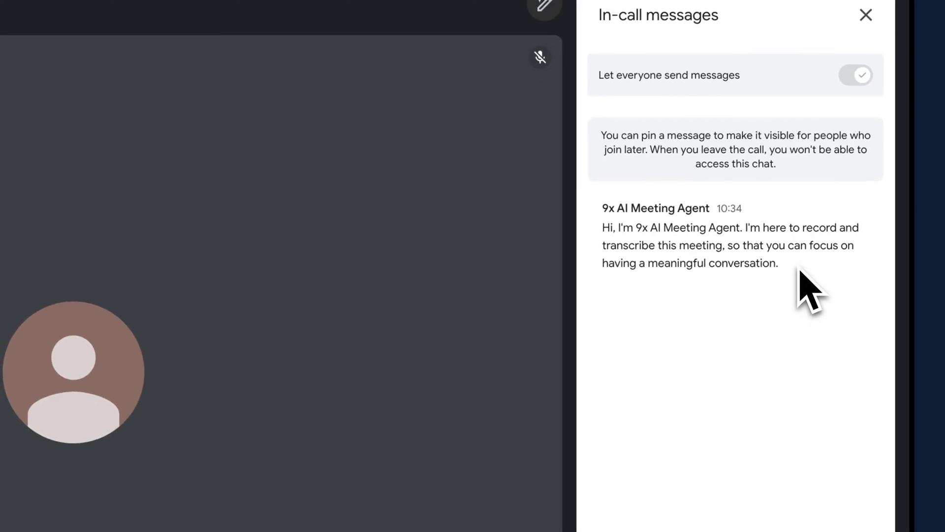
left_click_drag(787, 270, 747, 235)
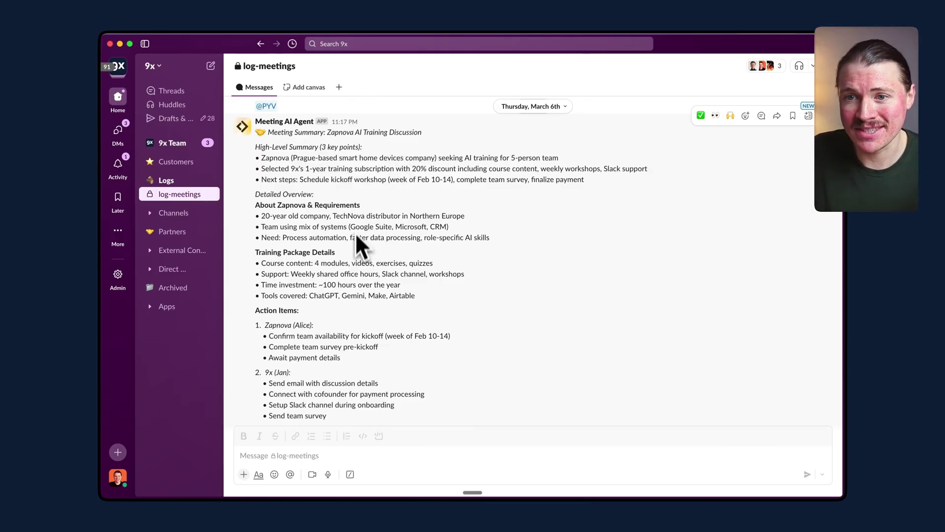
scroll(349, 275, "down", 3)
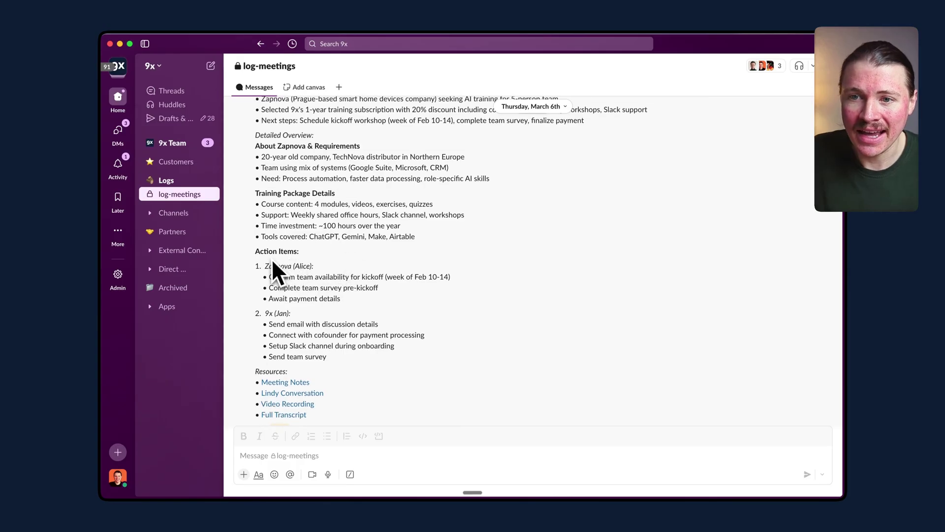
left_click_drag(271, 266, 313, 267)
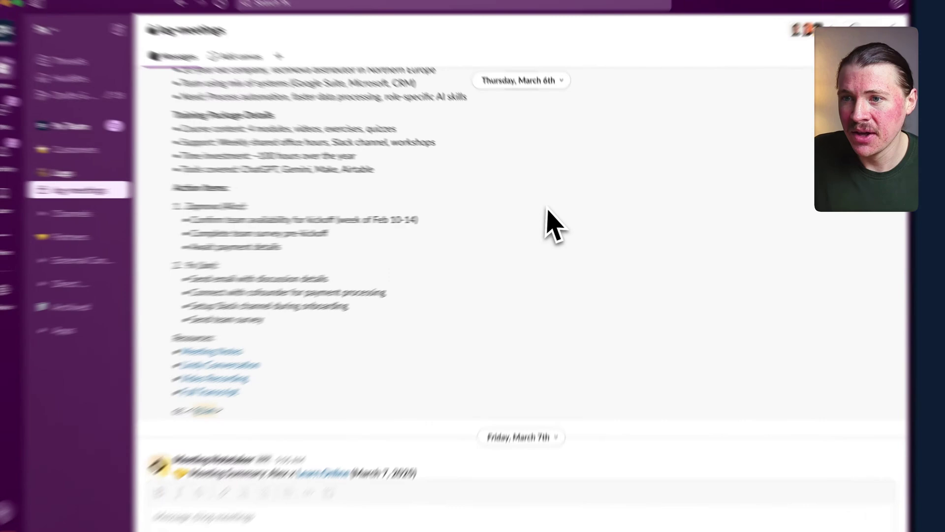
Ask in the meeting summary's Slack thread whether pricing was mentioned during the discussion
right_click(567, 202)
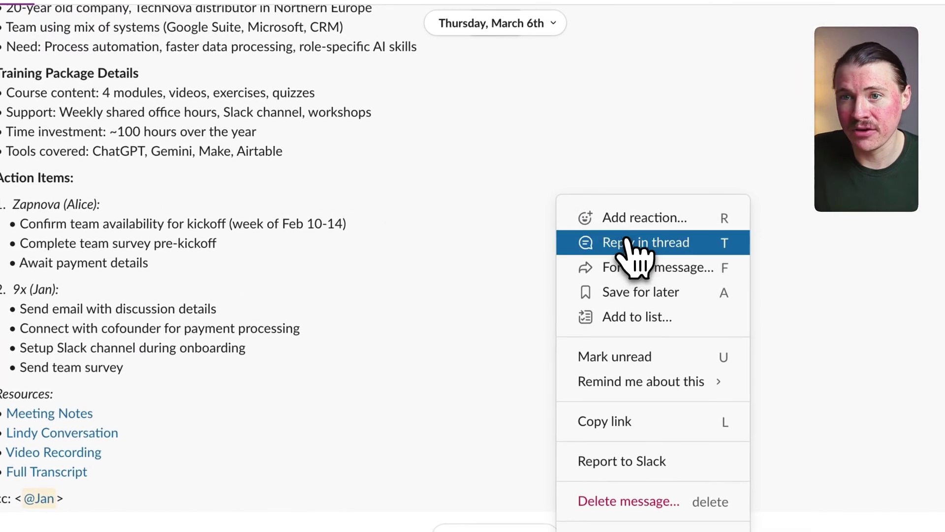
left_click(622, 241)
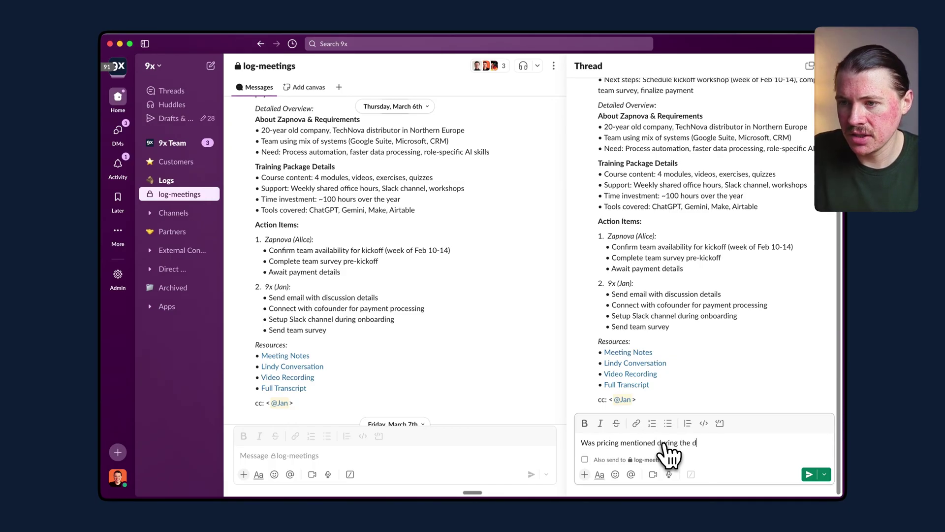
type("?")
key("Return")
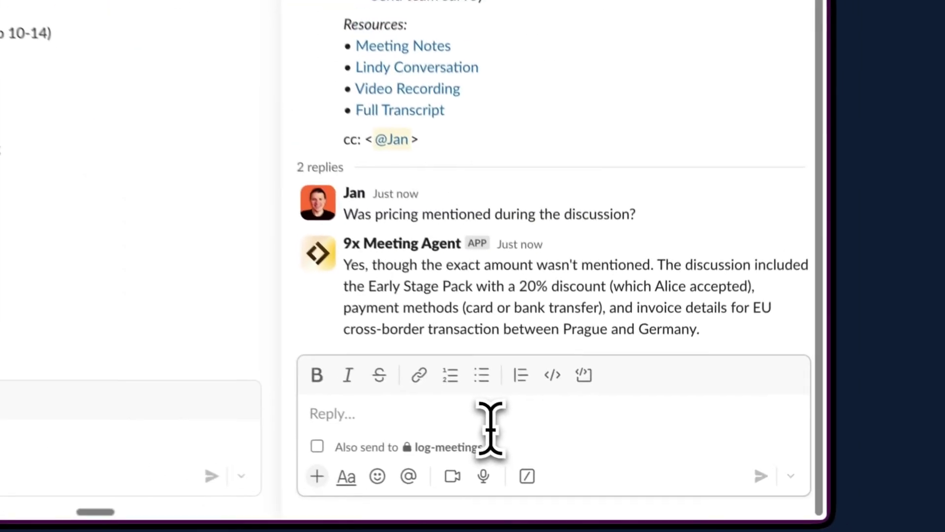
Ask the agent to draft an email to the client covering the payment link, start date and students
type("Draft an email to Alice letting her know:")
key("shift+Return")
type("- PYV will follow up with a payment link")
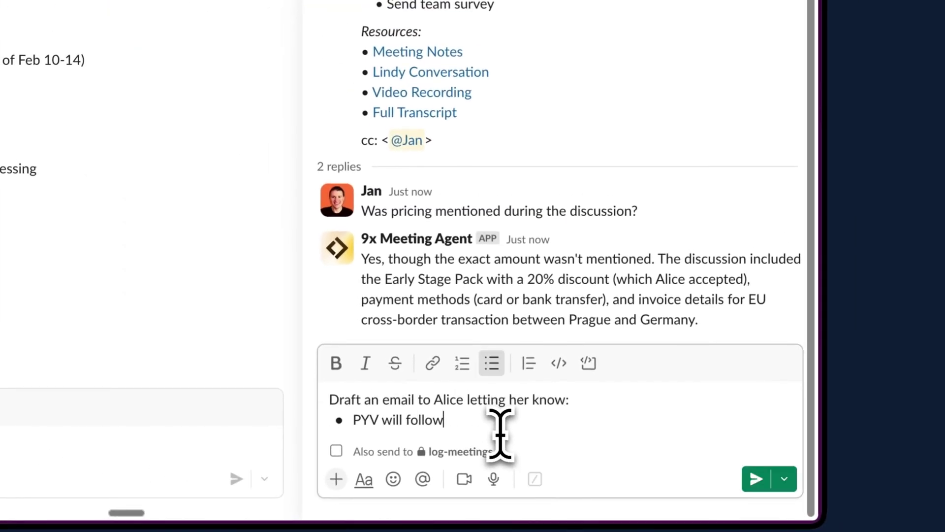
key("shift+Return")
type("She can confirm the start date")
key("shift+Return")
type("She can already send the list of students")
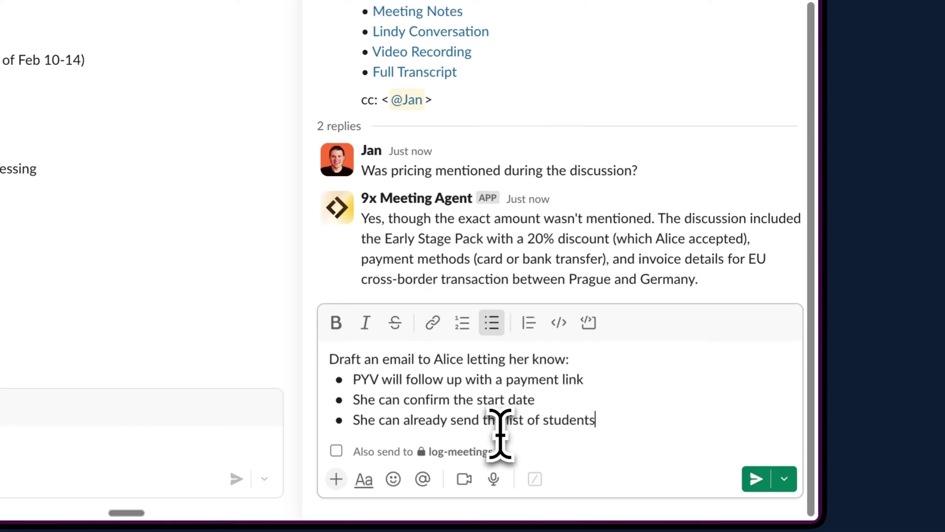
key("Return")
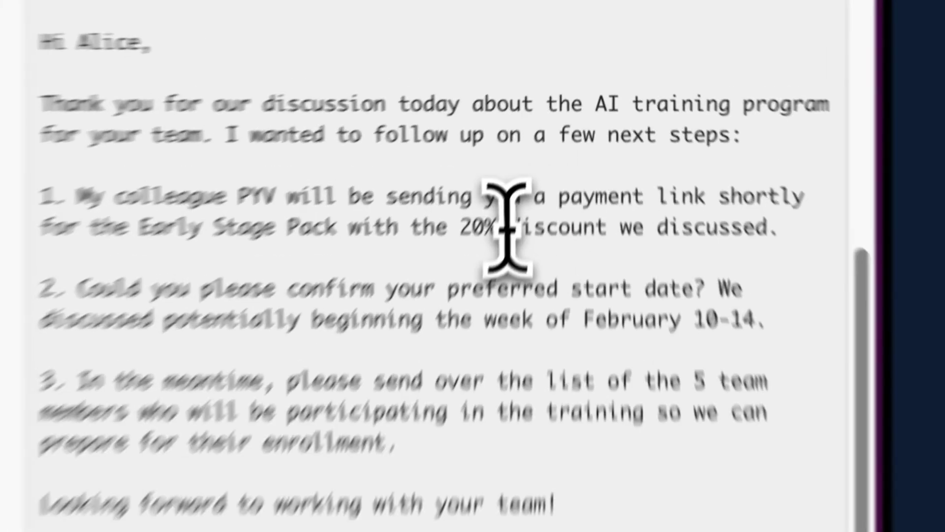
left_click_drag(460, 172, 653, 173)
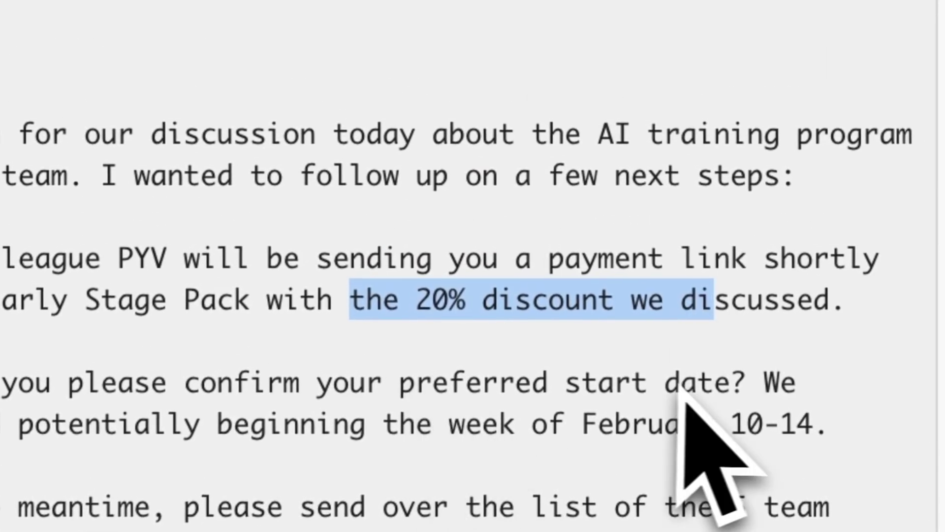
left_click_drag(482, 424, 844, 444)
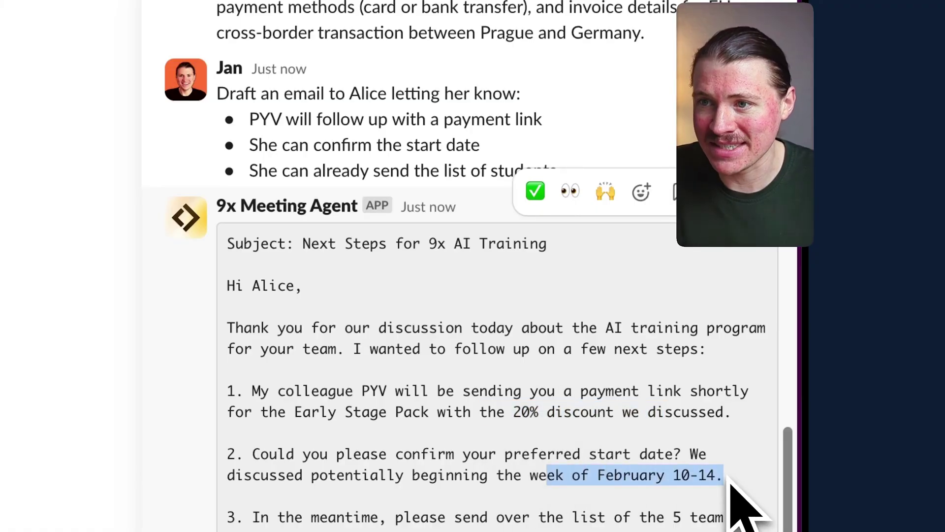
triple_click(313, 140)
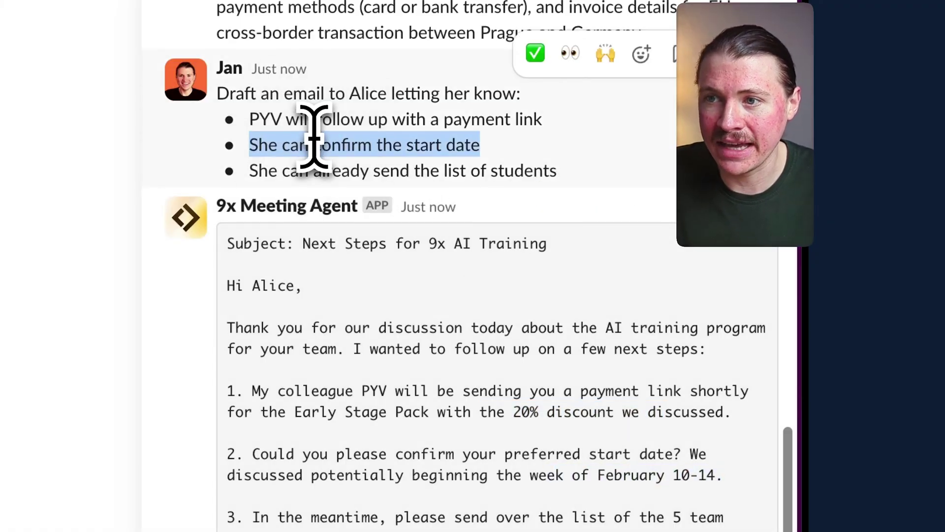
scroll(411, 494, "down", 1)
left_click_drag(412, 491, 696, 490)
scroll(375, 148, "up", 1)
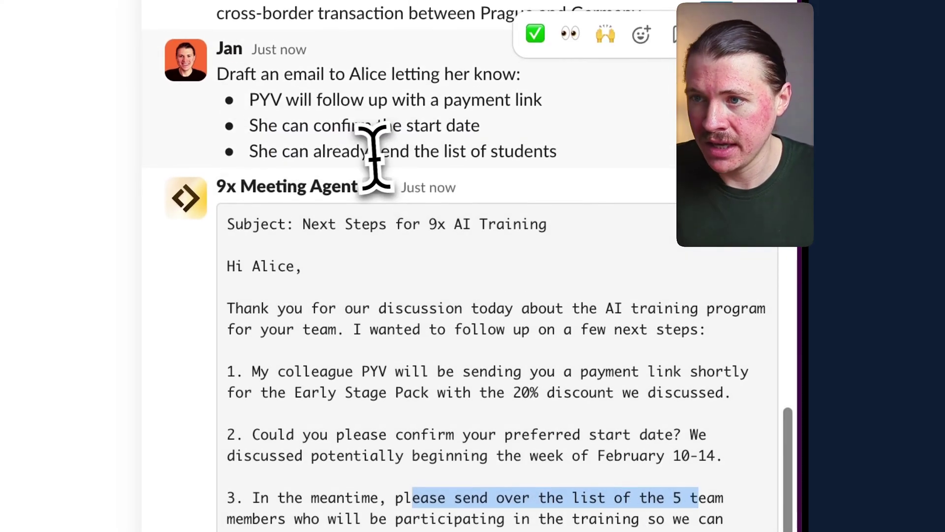
left_click_drag(390, 155, 553, 155)
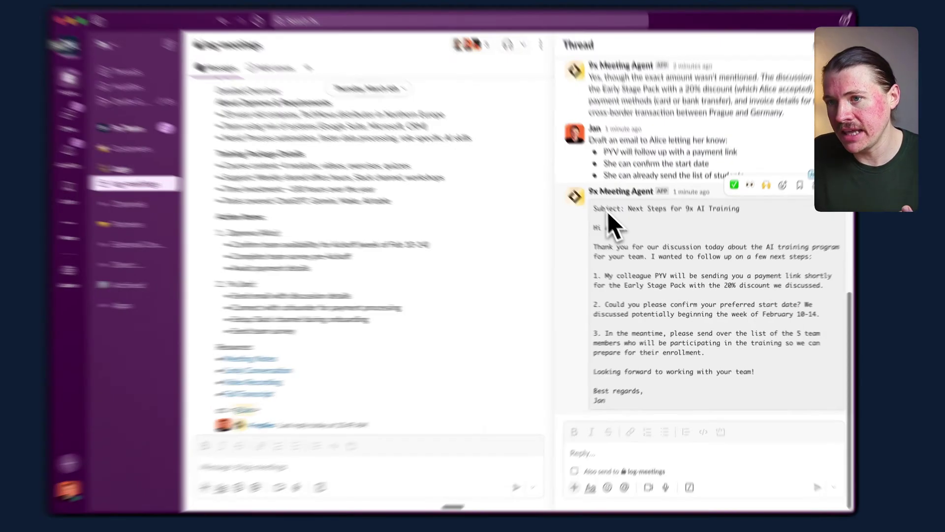
left_click_drag(602, 217, 607, 227)
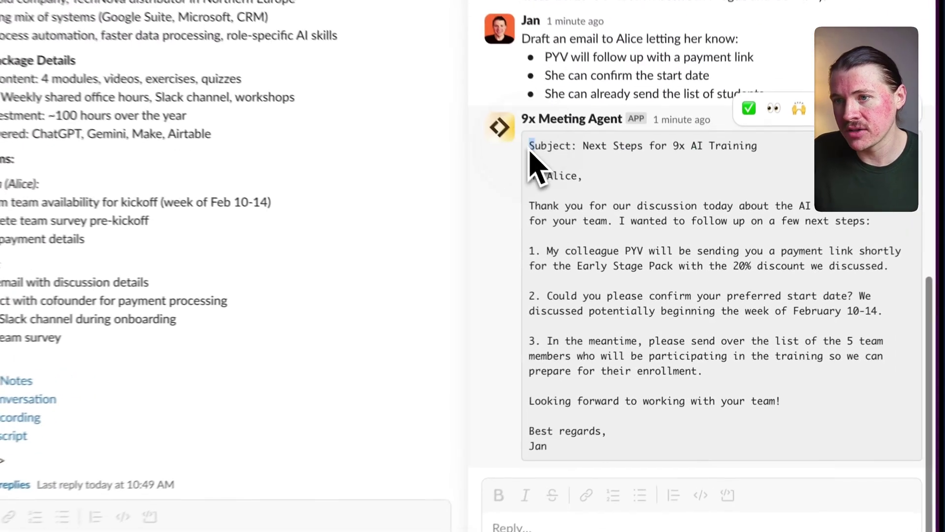
left_click_drag(532, 156, 598, 467)
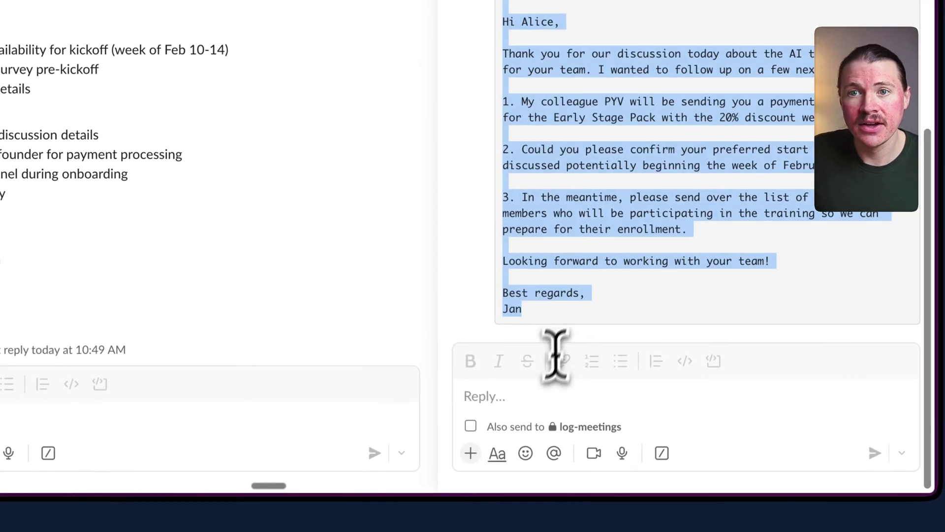
left_click(543, 385)
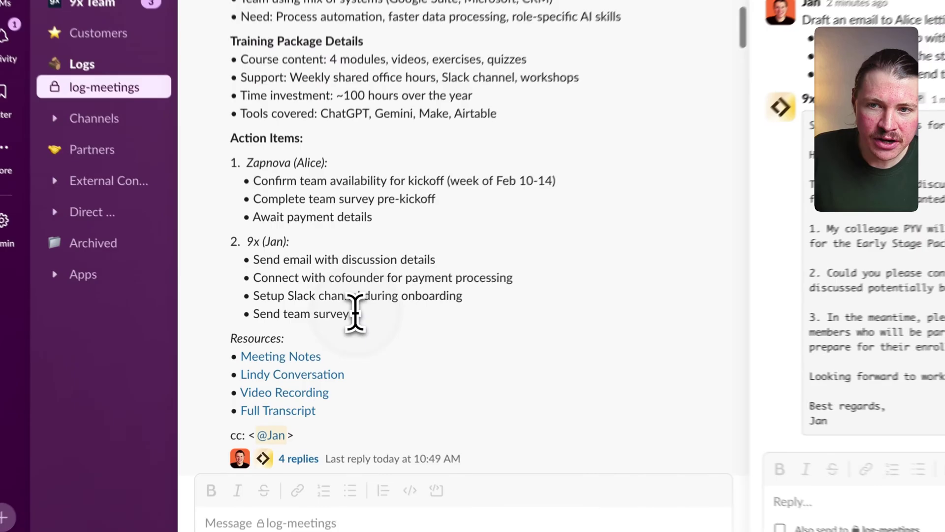
Highlight the 9x action items in the Slack meeting summary
left_click_drag(355, 314, 230, 241)
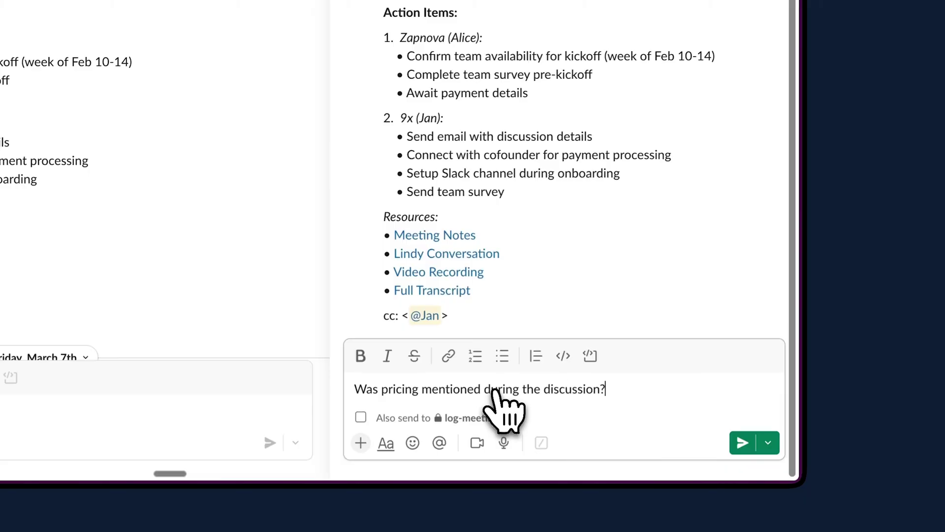
Send the pricing question as a reply in the summary's thread
key("Return")
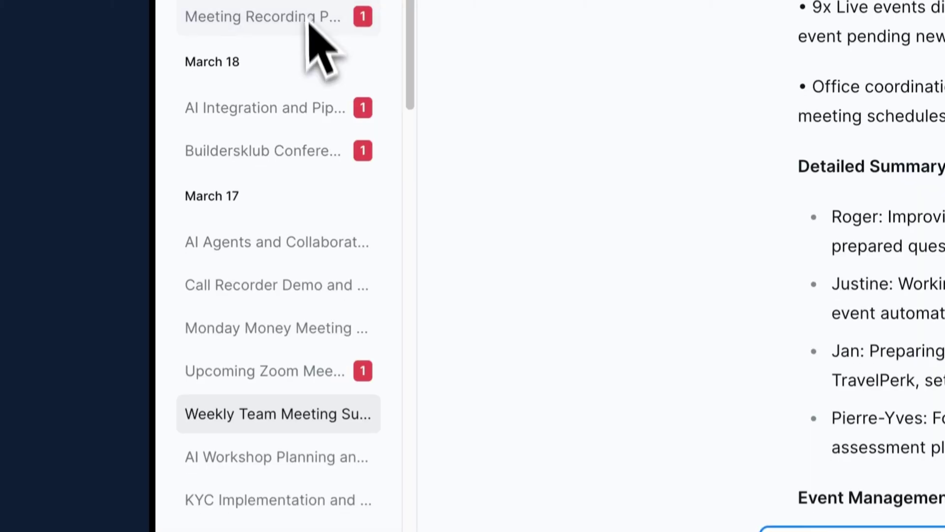
Scroll up the meeting list sidebar in Lindy
scroll(317, 53, "up", 10)
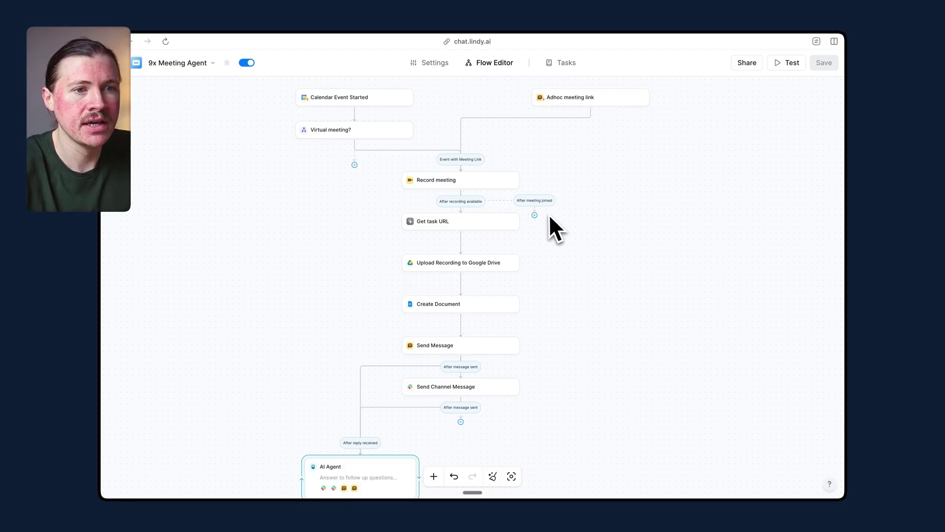
Open the 9x Meeting Agent's Settings and select its Context instructions about concise meeting notes
scroll(552, 214, "up", 2)
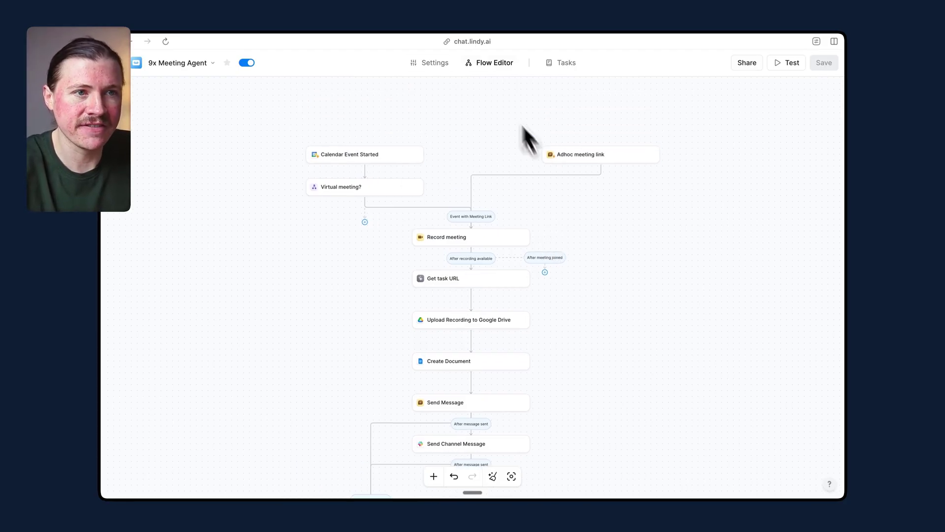
scroll(476, 94, "down", 2)
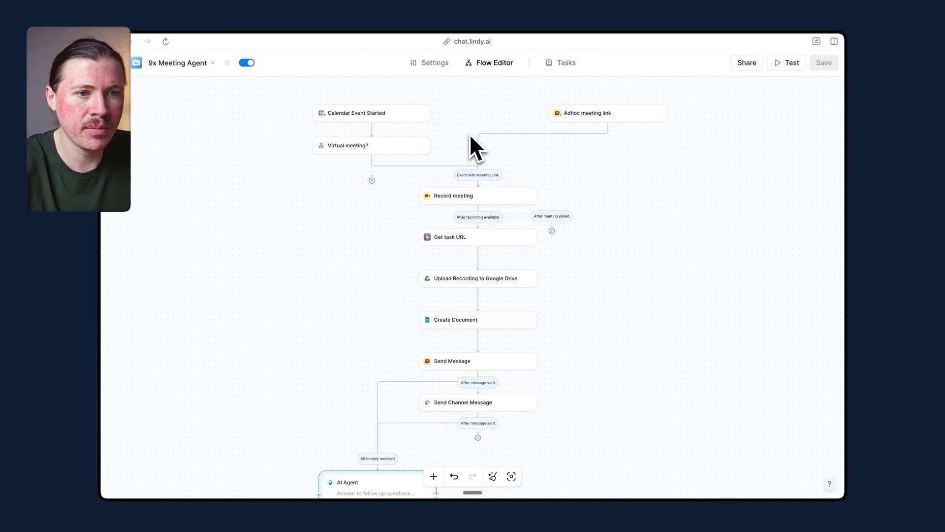
scroll(560, 261, "down", 3)
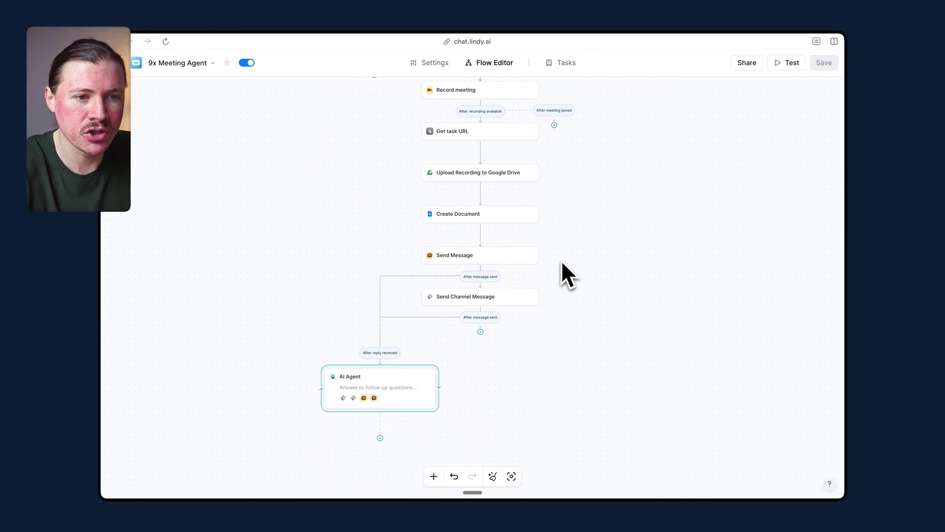
scroll(561, 258, "up", 4)
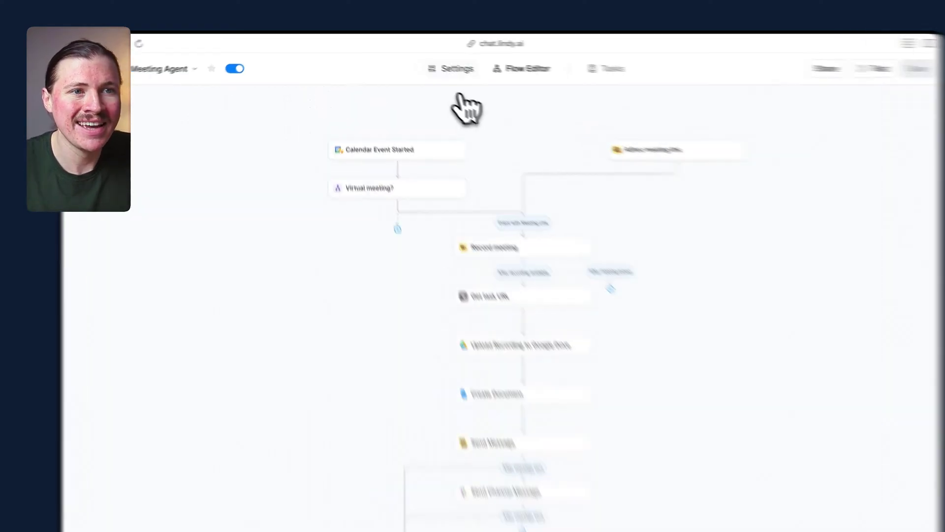
left_click(435, 63)
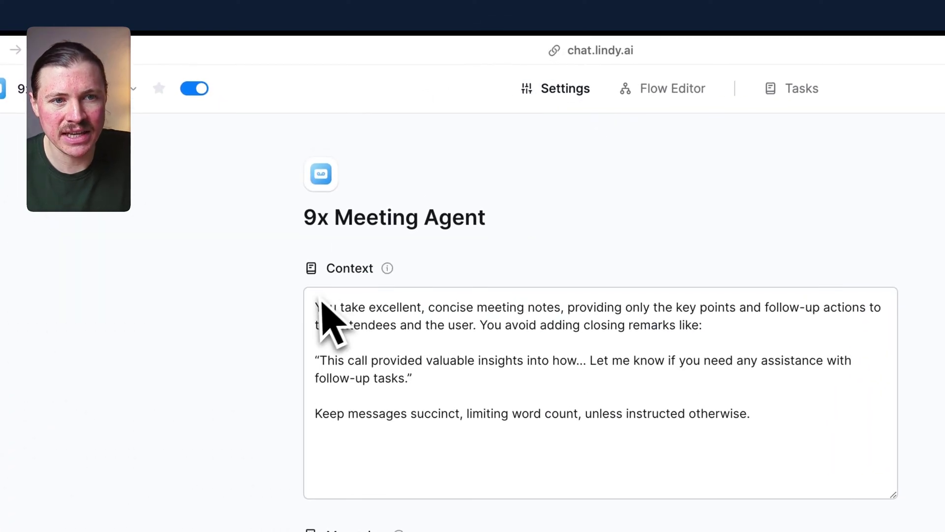
left_click_drag(321, 303, 795, 424)
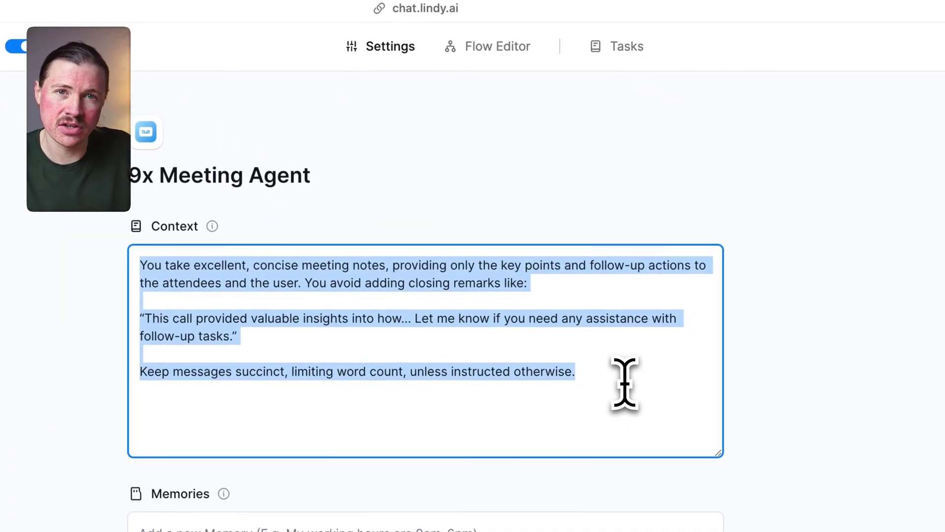
Back in the Flow Editor, inspect the Calendar Event Started trigger and the Virtual meeting? conditions
left_click(625, 382)
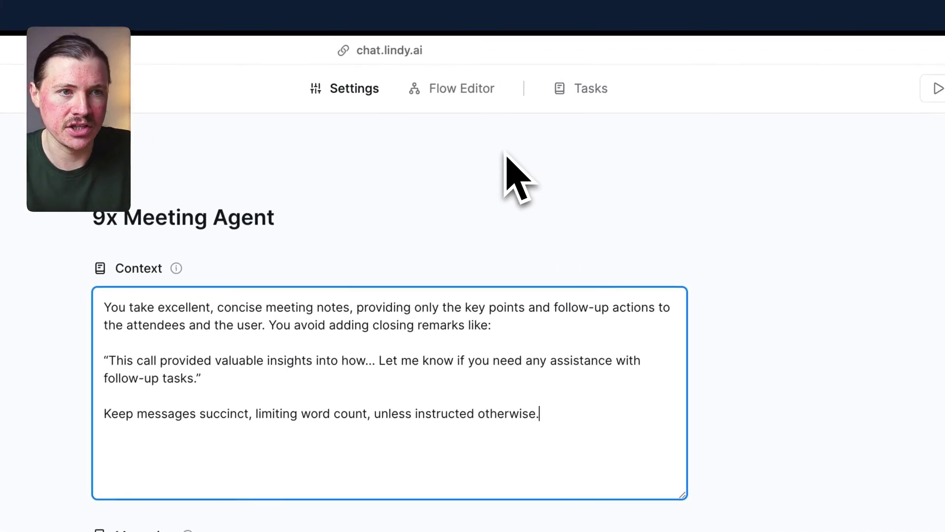
left_click(494, 113)
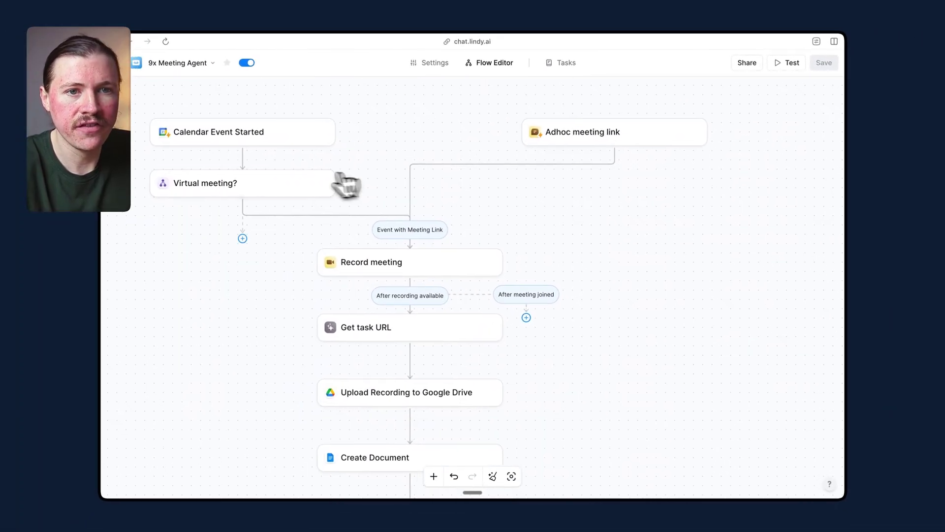
left_click(246, 132)
left_click(247, 133)
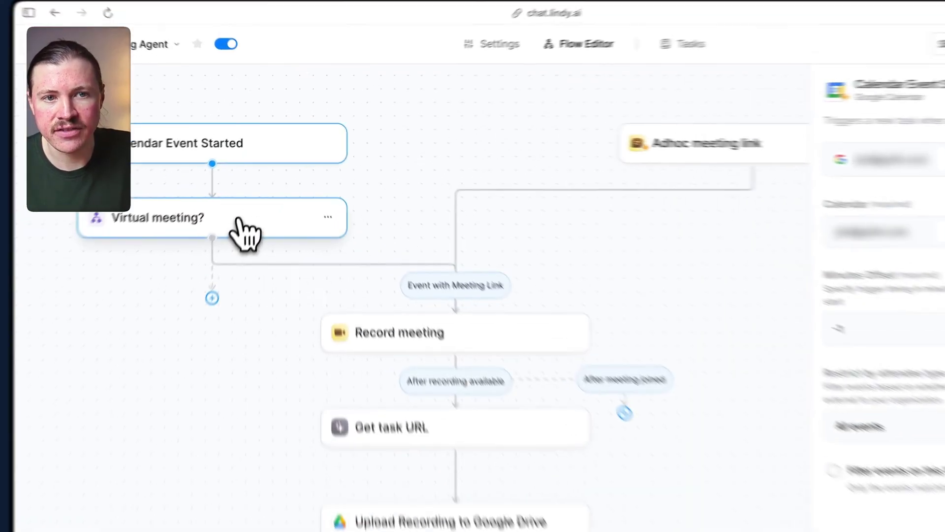
left_click(260, 189)
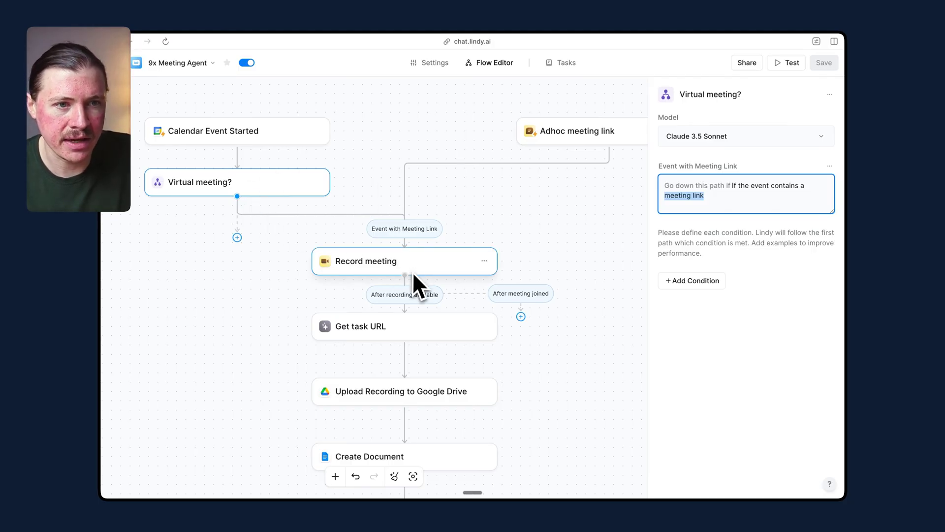
Open the Adhoc meeting link trigger to show its greeting message and conversation starters
left_click(531, 213)
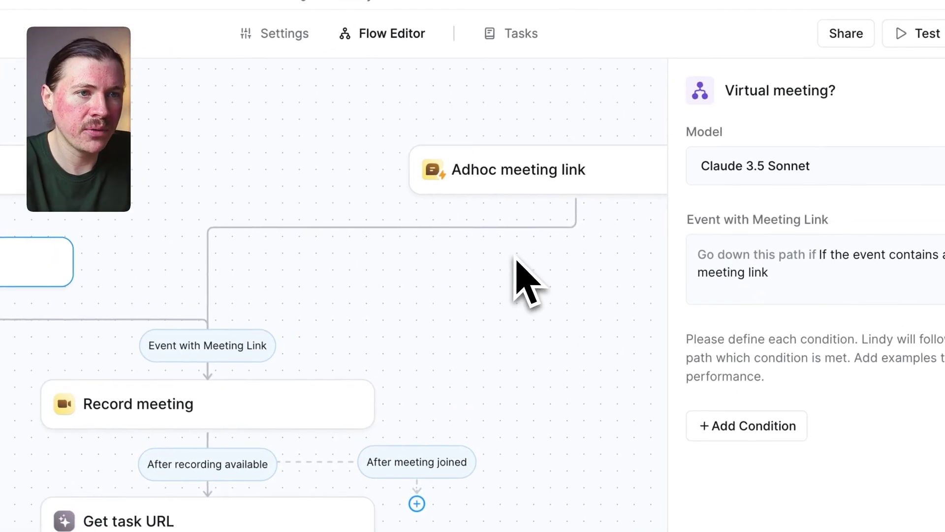
scroll(493, 256, "right", 5)
scroll(493, 257, "up", 2)
left_click(340, 252)
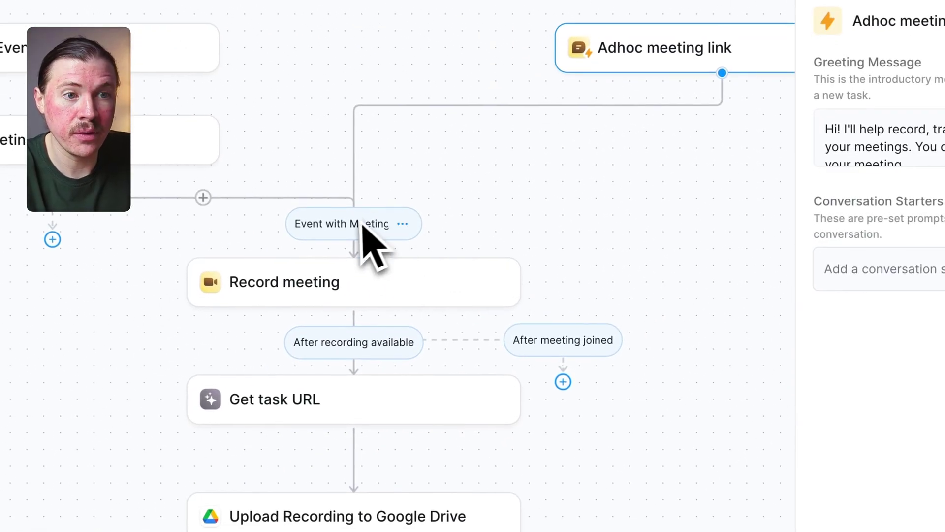
scroll(339, 261, "down", 2)
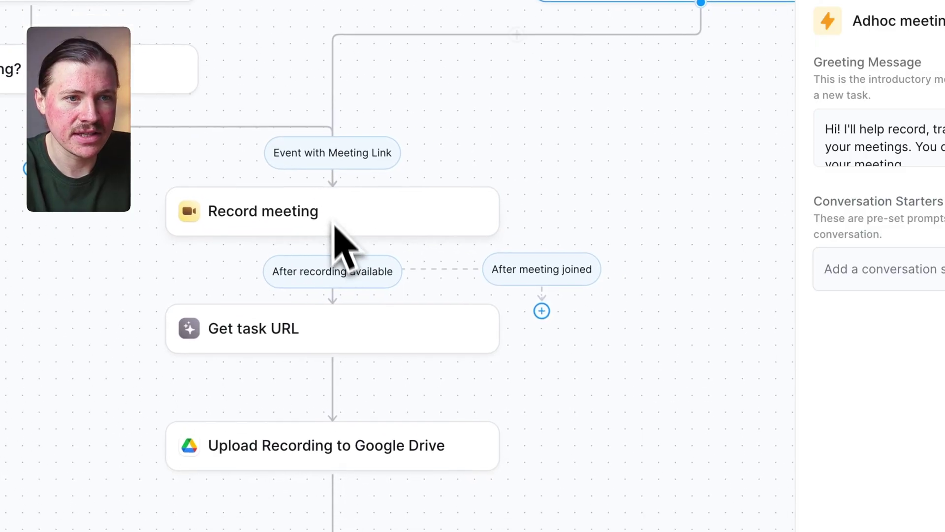
Open the Record meeting step's settings and expand its full description
scroll(330, 177, "left", 1)
left_click(338, 197)
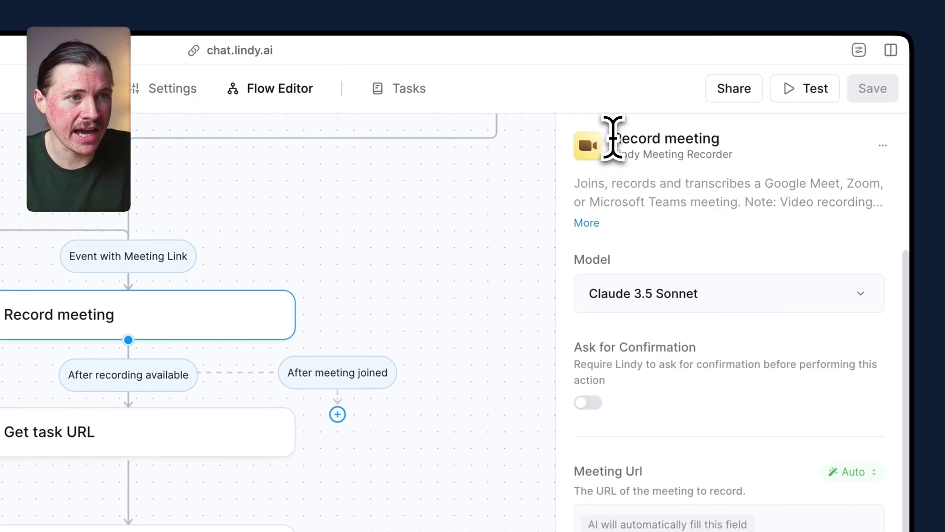
left_click_drag(613, 138, 723, 156)
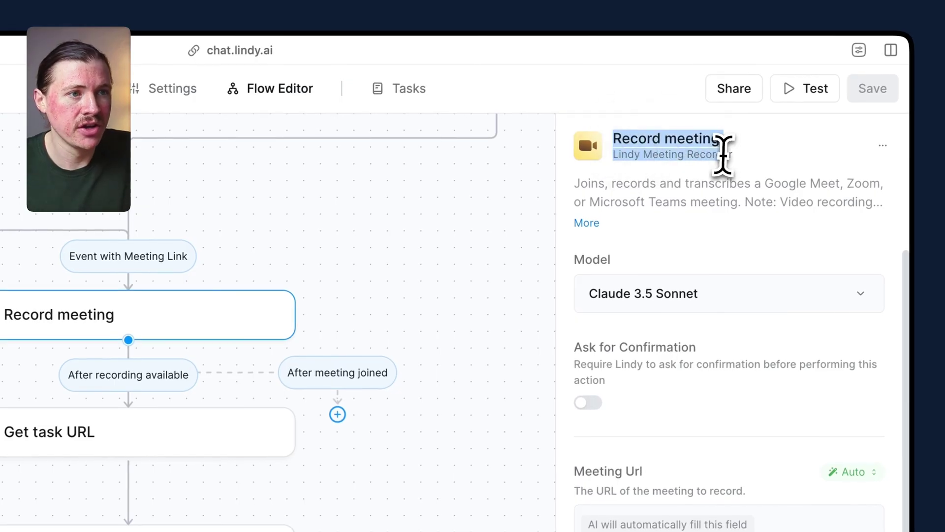
left_click(586, 223)
Highlight the supported meeting platforms and the Google Drive upload note in the description
left_click_drag(605, 183, 738, 185)
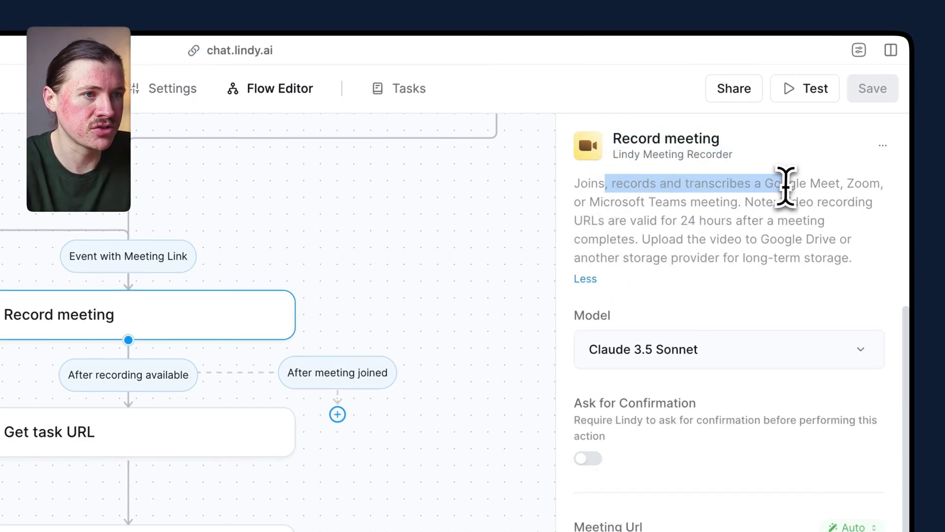
left_click(810, 185)
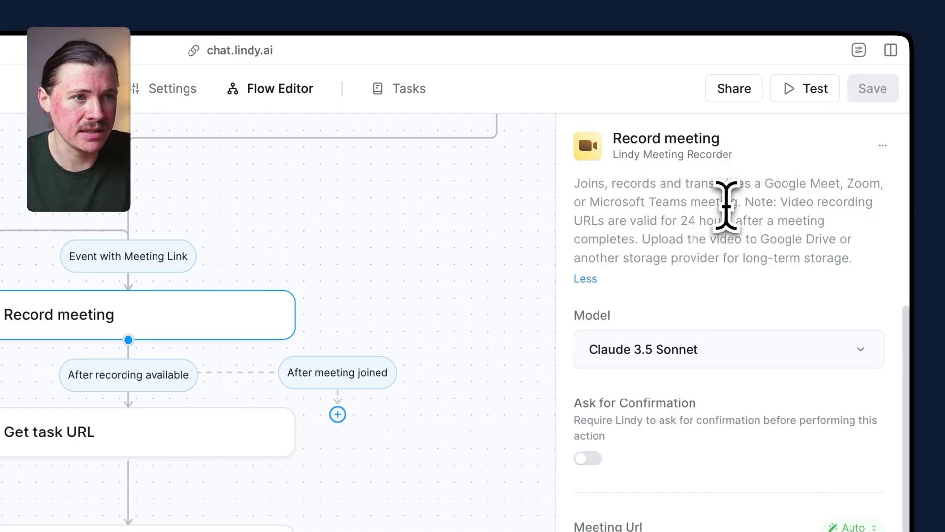
left_click_drag(738, 203, 788, 178)
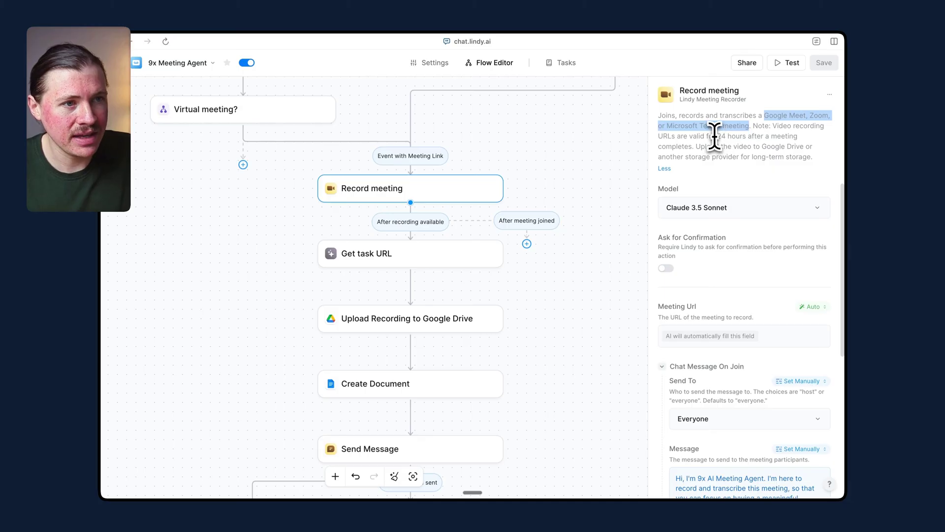
left_click_drag(689, 136, 844, 148)
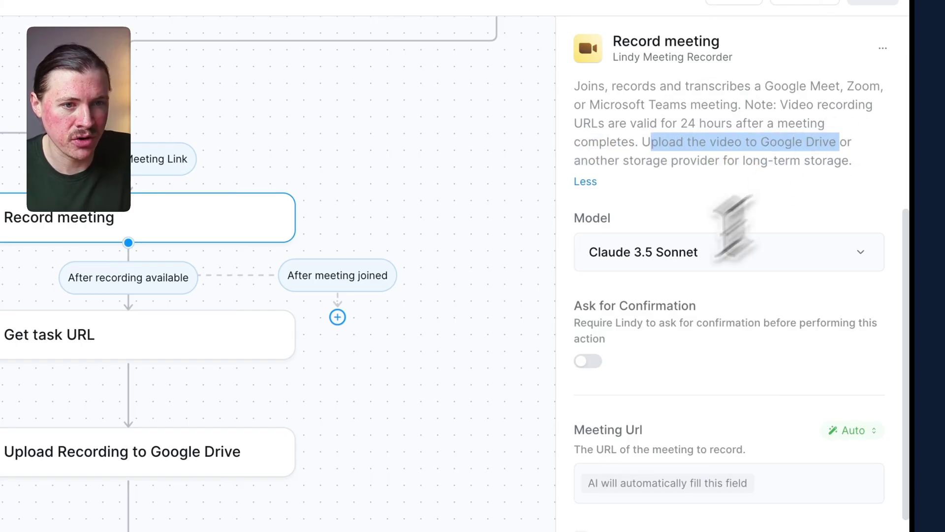
scroll(397, 403, "down", 3)
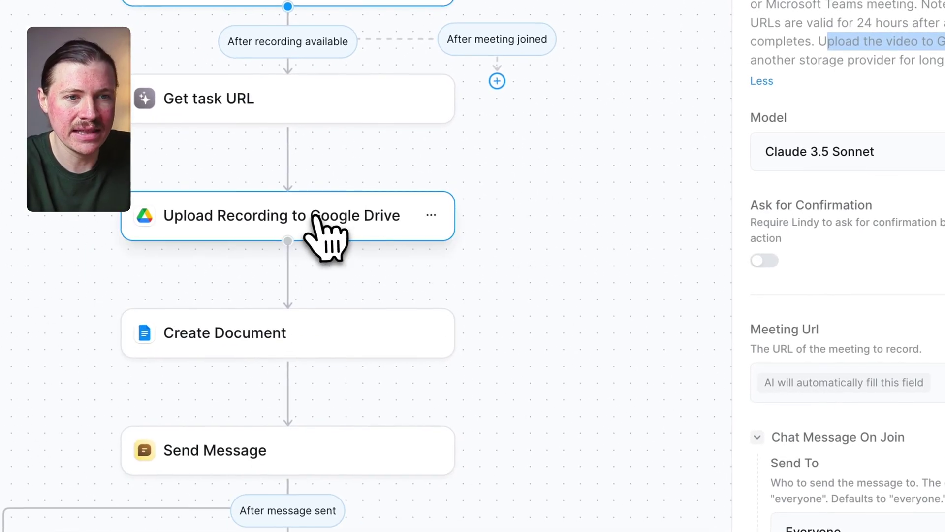
Check that Upload Recording to Google Drive saves to My Drive, keeping File Name on Auto
left_click(320, 219)
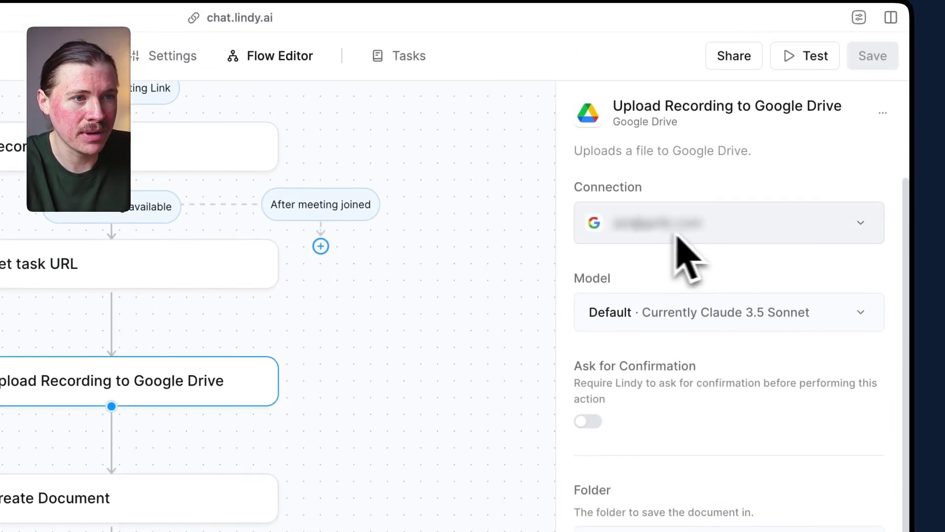
scroll(713, 249, "down", 2)
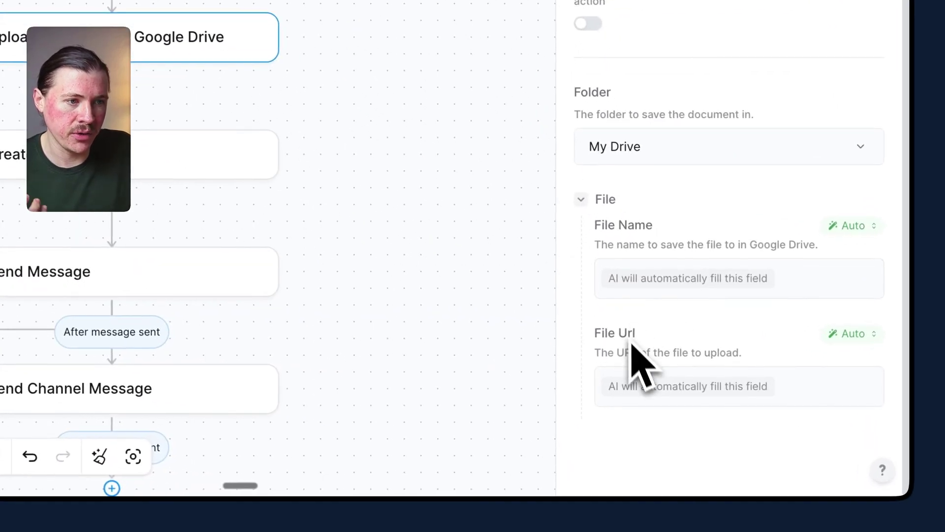
left_click(852, 227)
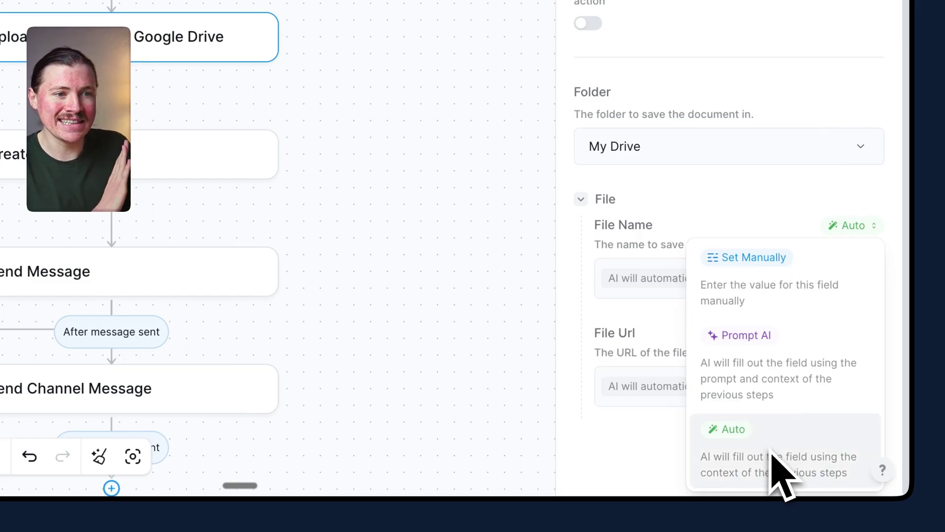
left_click(670, 435)
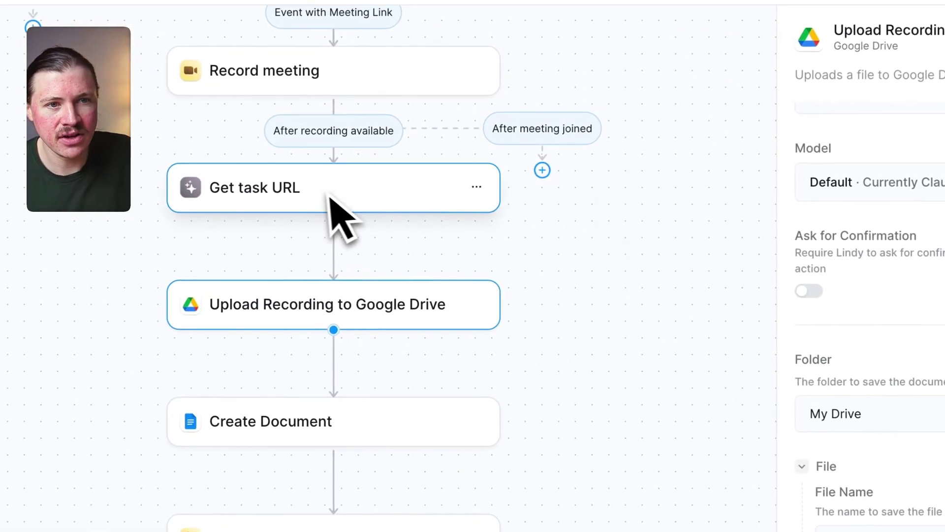
Check that the Create Document step's Content uses the Record meeting transcript variable
left_click(547, 338)
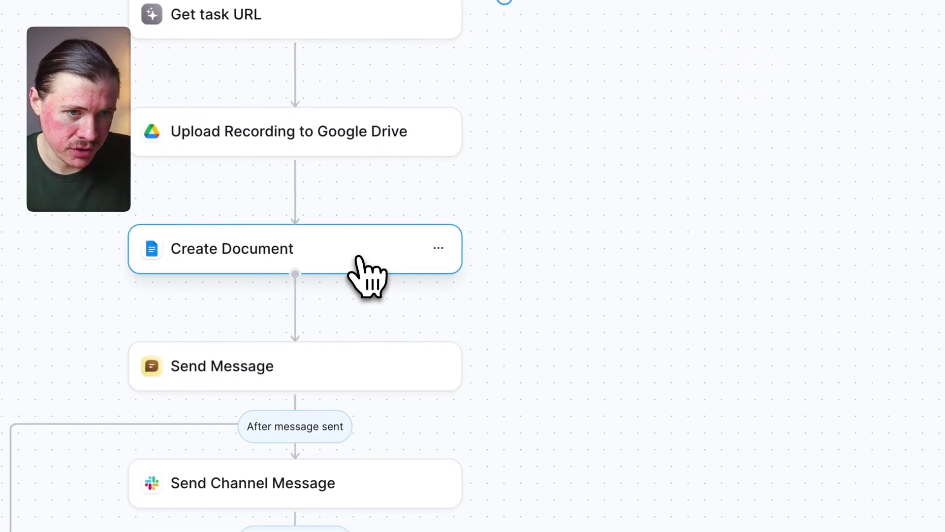
left_click(372, 271)
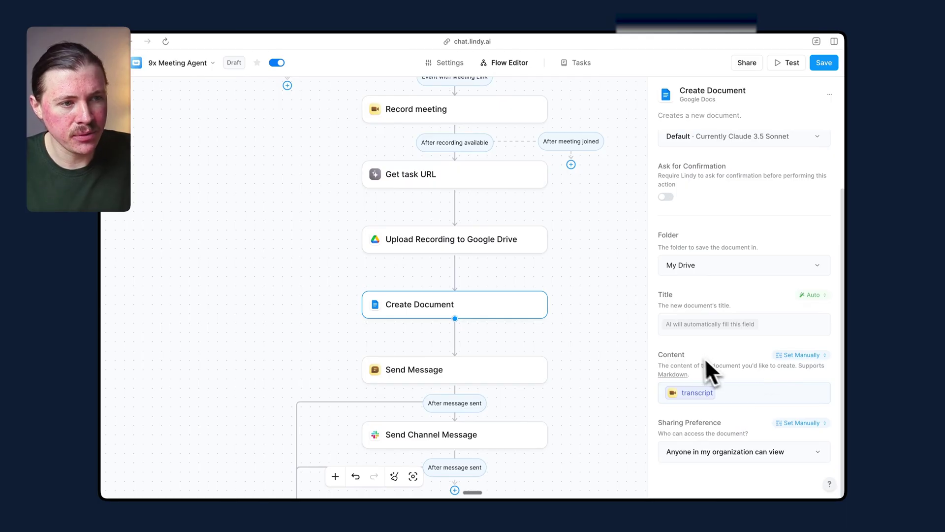
left_click(752, 393)
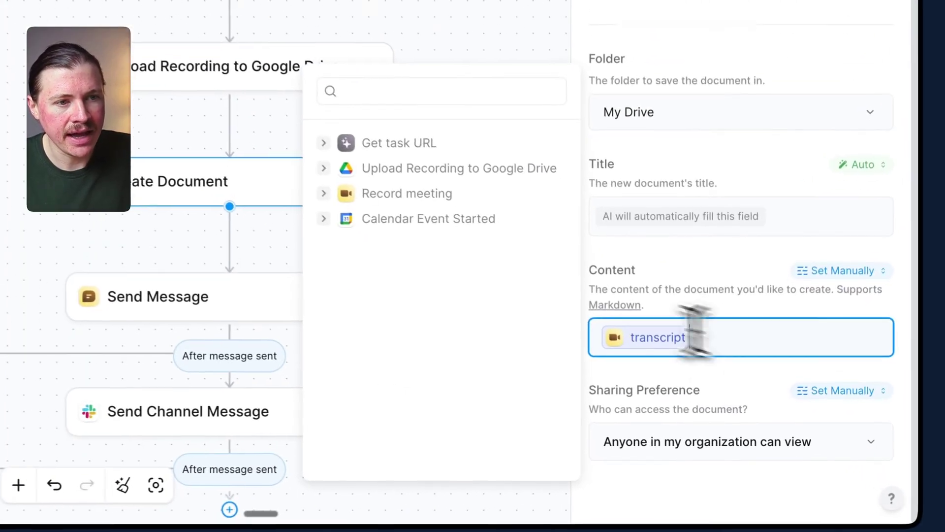
left_click(507, 311)
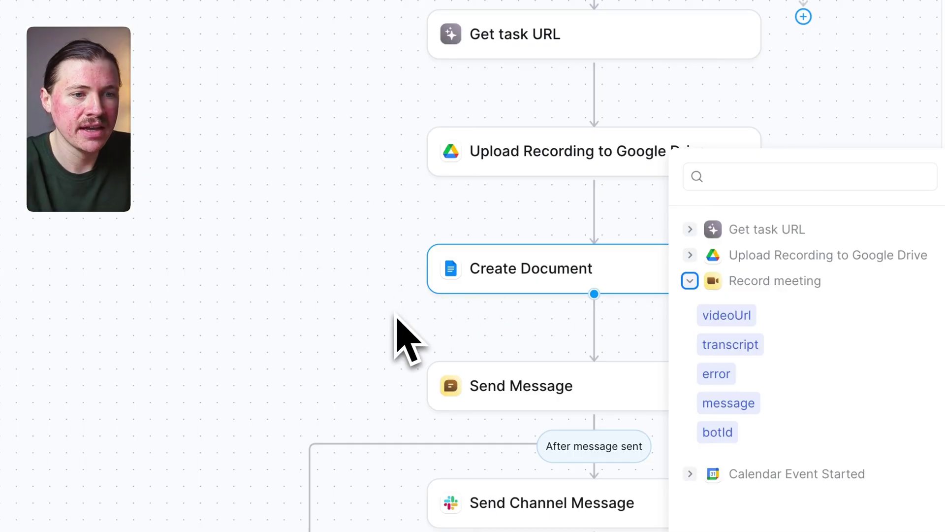
left_click(416, 328)
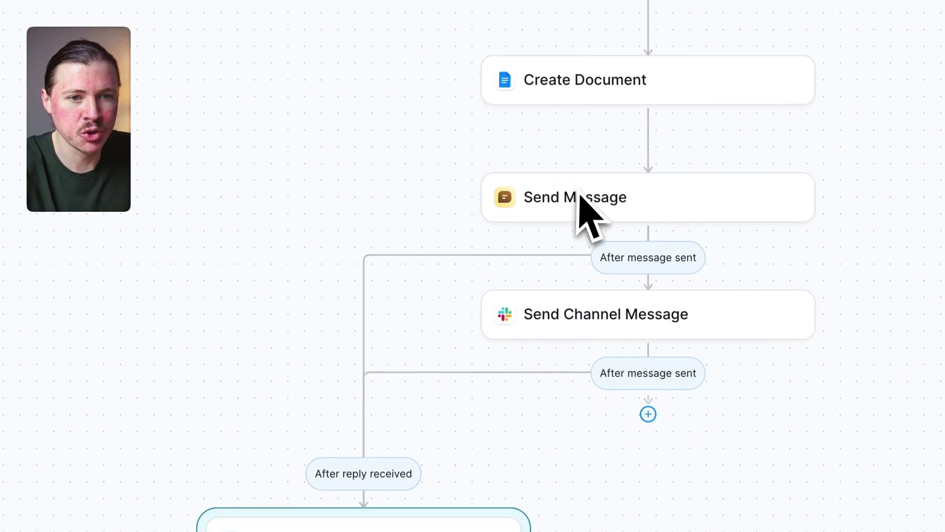
Review the Send Message summary, then view Send Channel Message posting to log-meetings
left_click(580, 195)
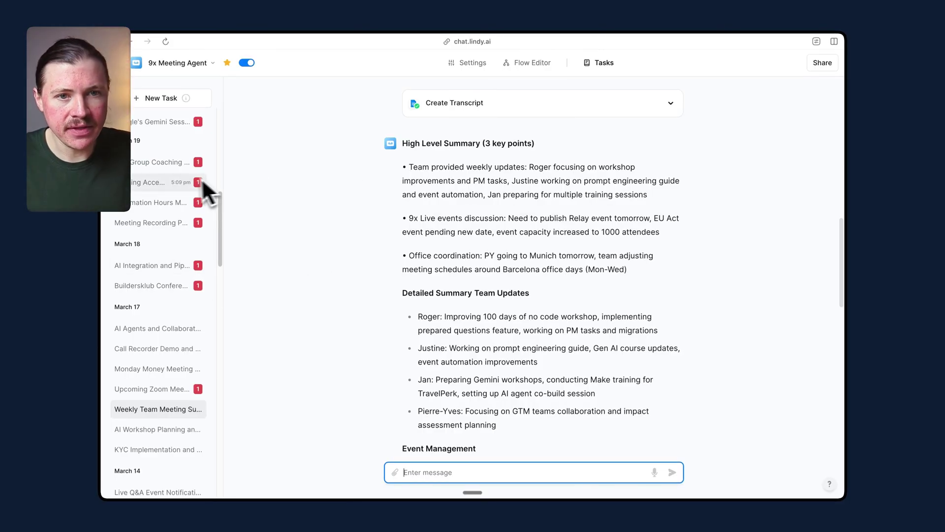
scroll(173, 237, "up", 10)
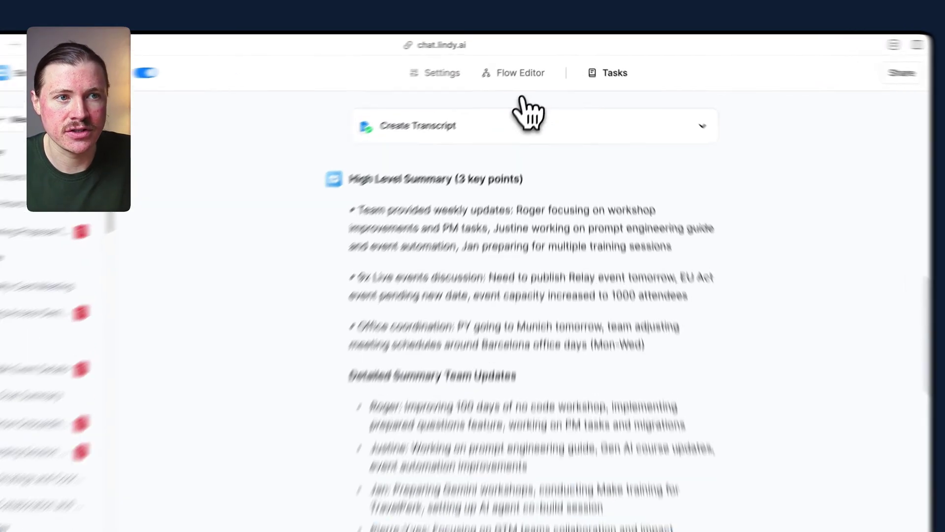
left_click(546, 62)
left_click(457, 522)
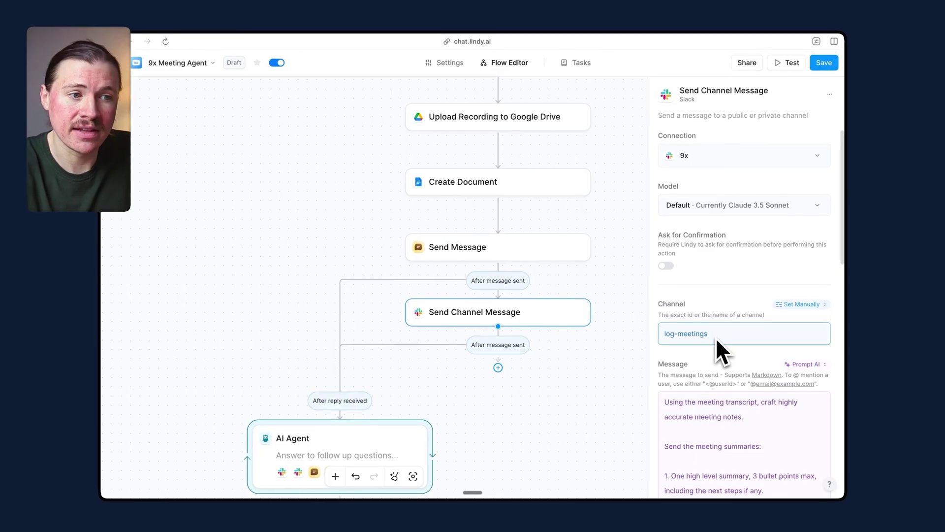
scroll(716, 338, "down", 3)
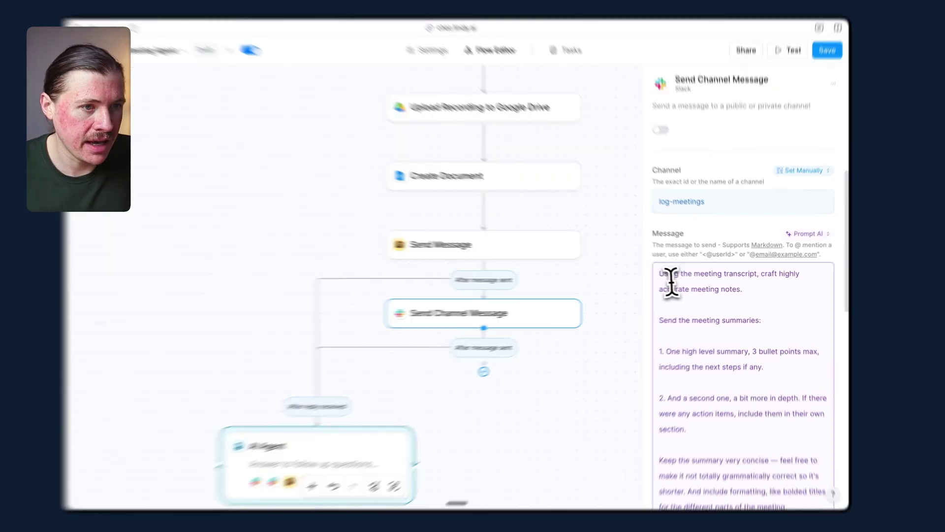
left_click_drag(660, 276, 749, 292)
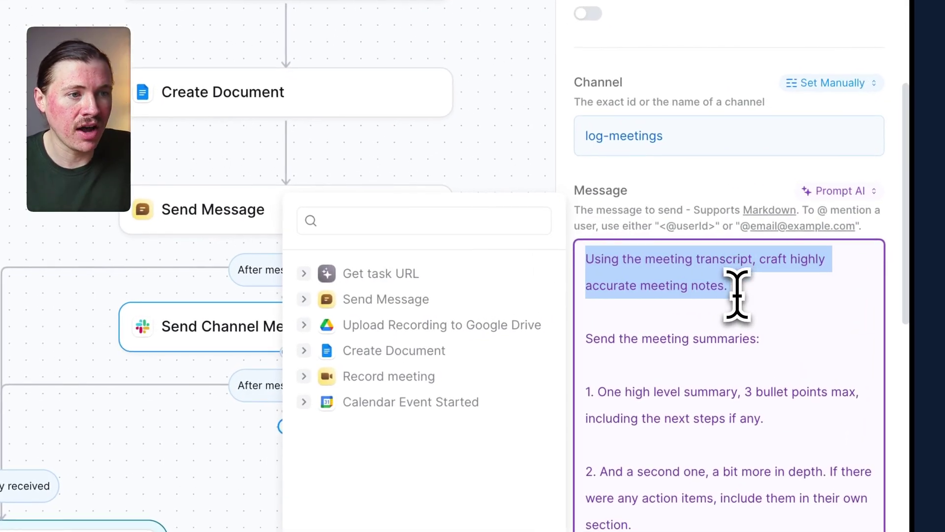
left_click(733, 295)
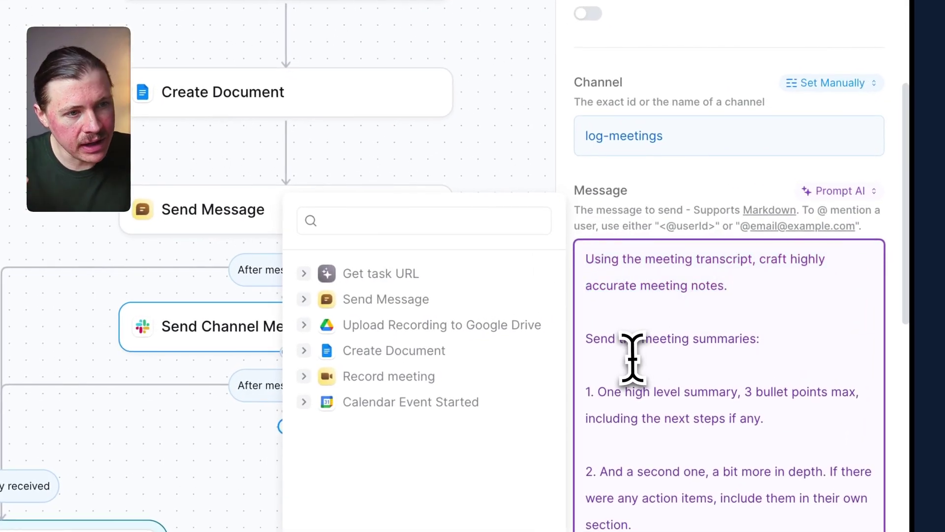
scroll(631, 359, "down", 4)
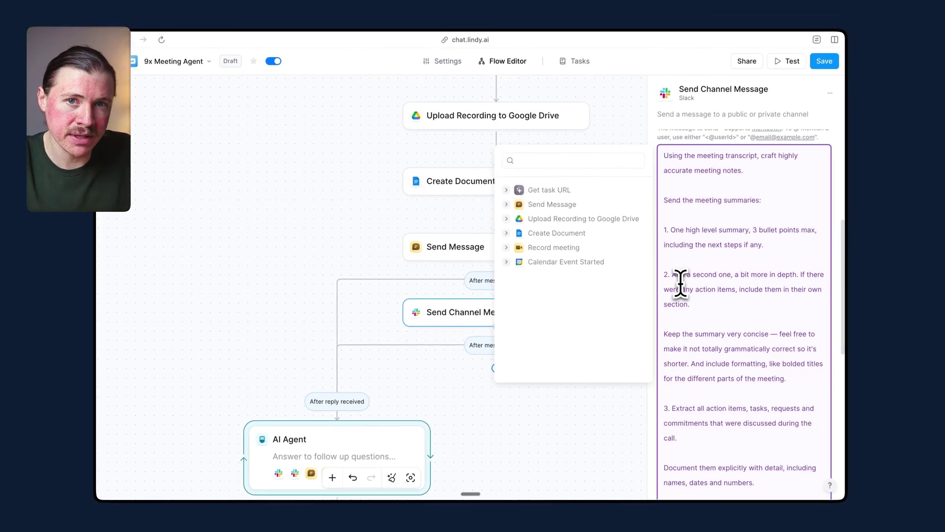
scroll(681, 281, "down", 4)
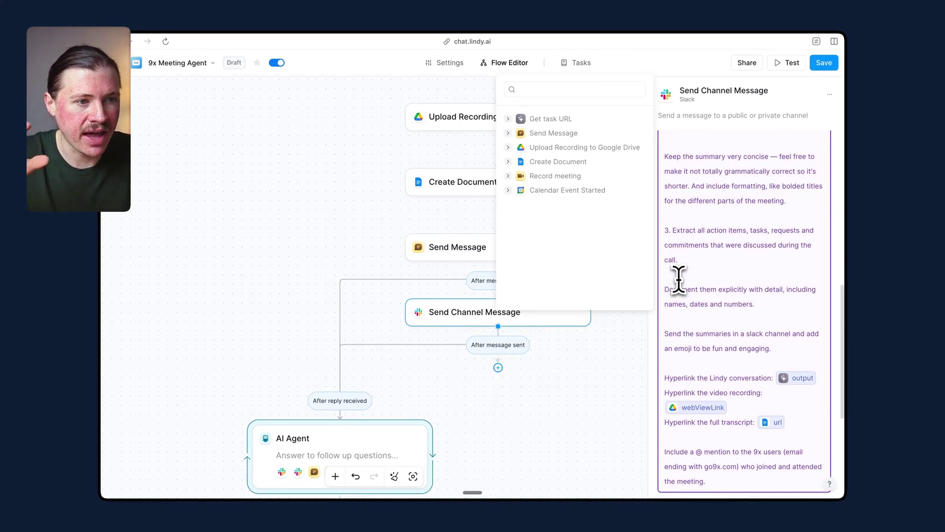
scroll(678, 279, "down", 3)
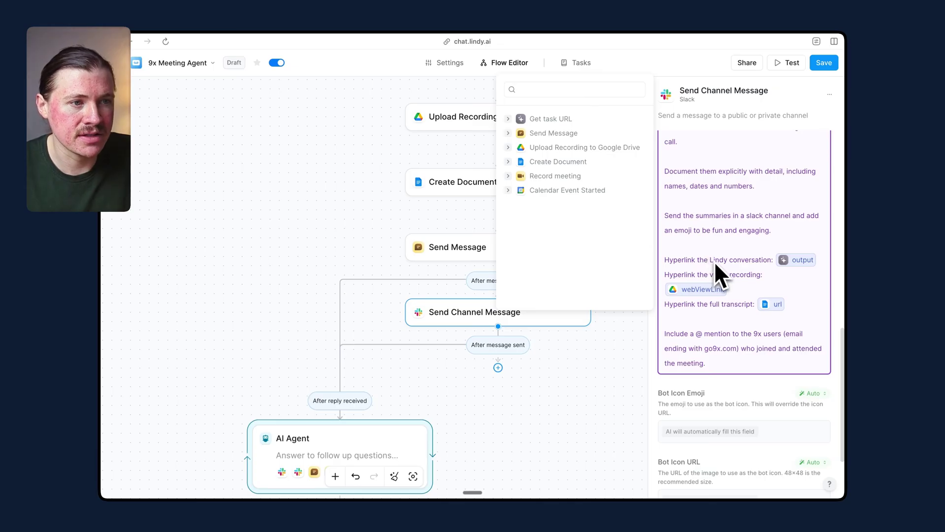
scroll(448, 259, "up", 2)
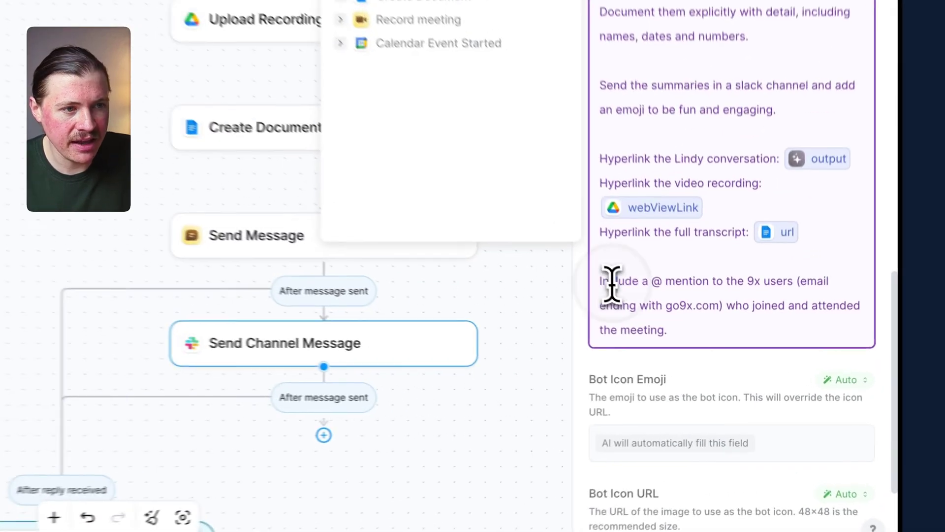
left_click_drag(612, 282, 799, 281)
double_click(811, 269)
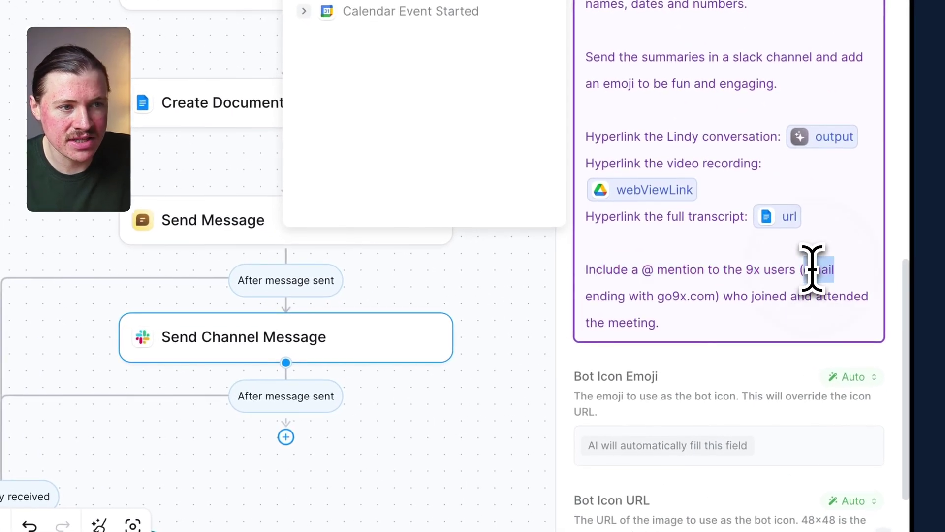
left_click(644, 269)
left_click_drag(643, 269, 716, 271)
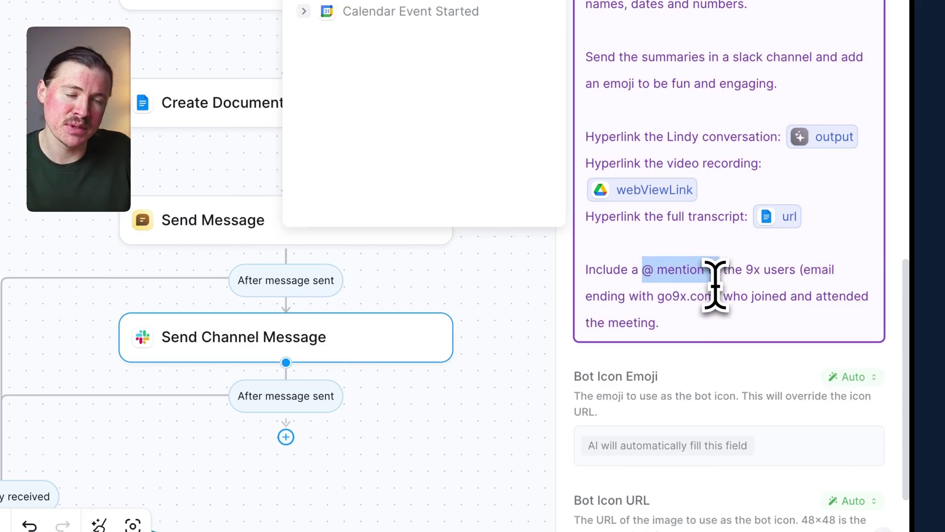
scroll(715, 285, "up", 6)
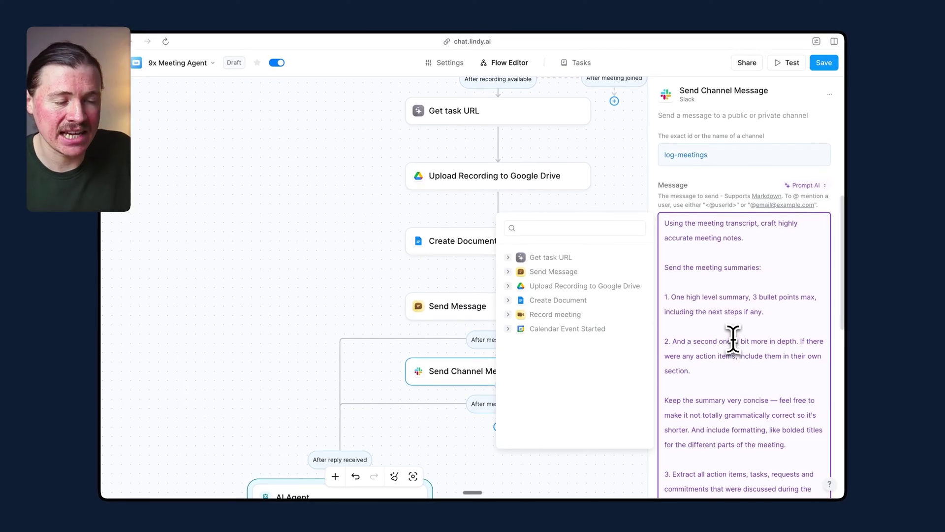
Dismiss the Send Channel Message panel by clicking an empty spot on the canvas
left_click(369, 325)
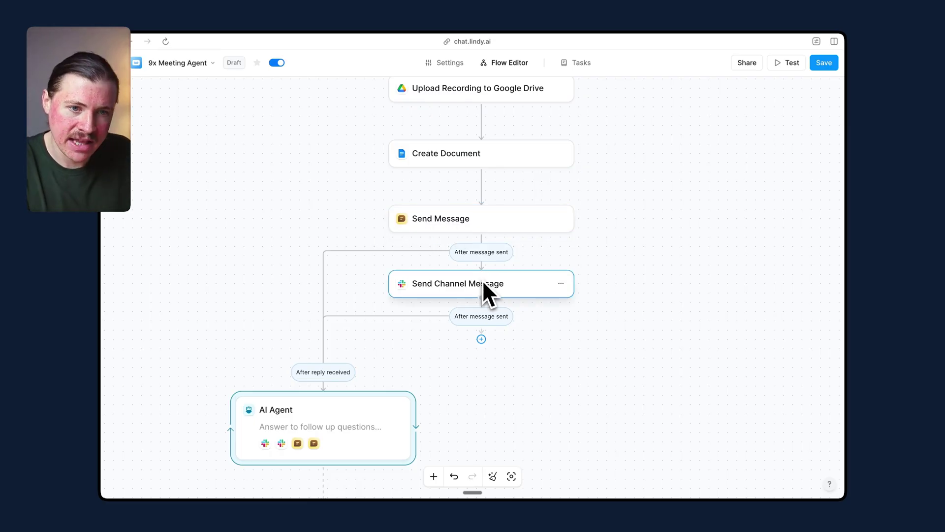
Review the AI Agent's follow-up prompt, Claude 3.7 Sonnet model, and Slack and chat Observe/Send Messages skills
left_click(332, 424)
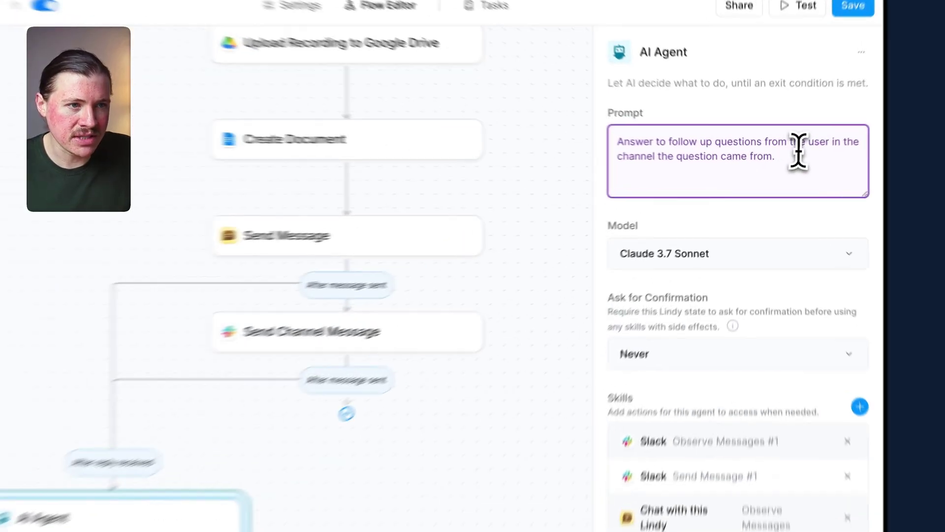
left_click_drag(788, 164, 667, 154)
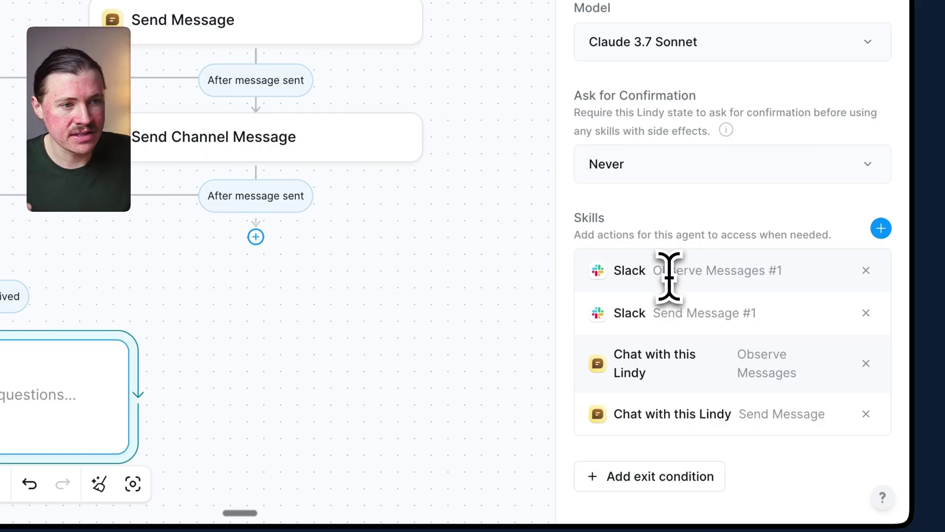
left_click_drag(655, 270, 812, 295)
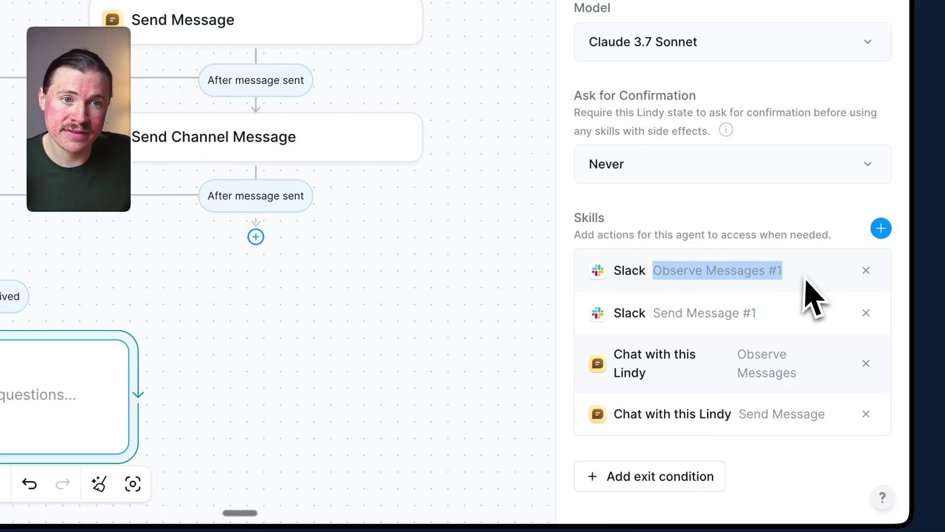
left_click_drag(655, 313, 771, 337)
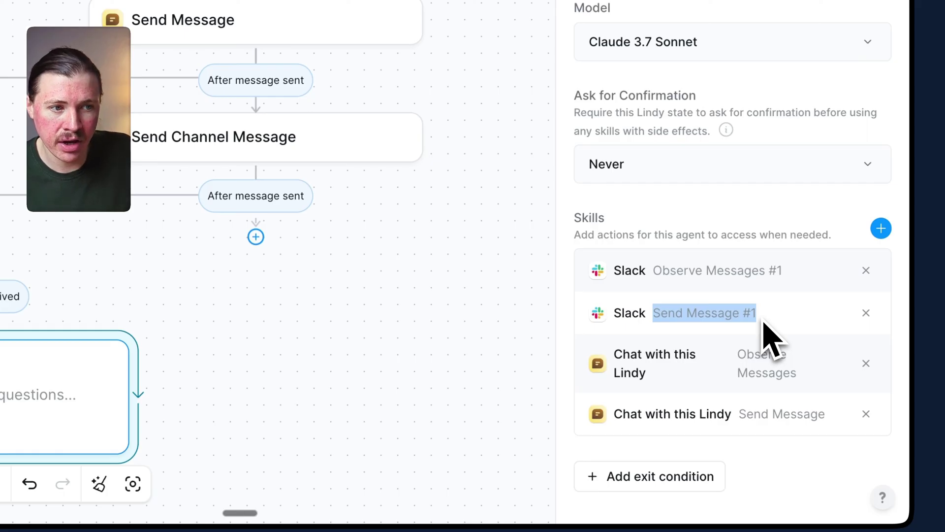
left_click_drag(737, 350, 764, 385)
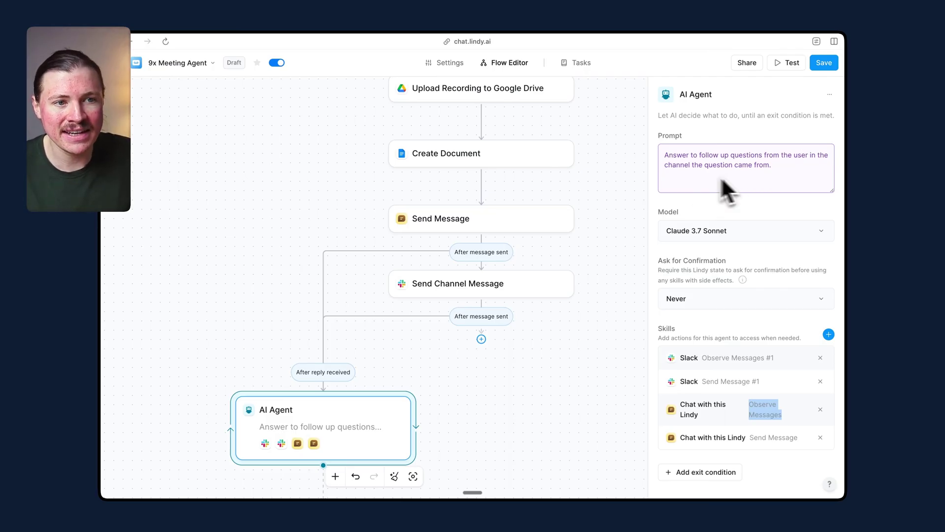
scroll(568, 345, "up", 5)
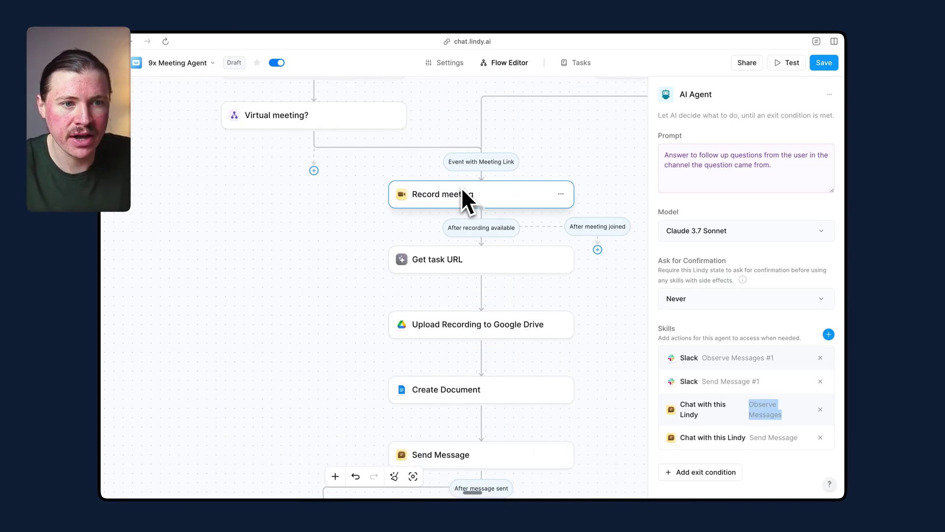
scroll(475, 276, "down", 1)
scroll(475, 313, "down", 1)
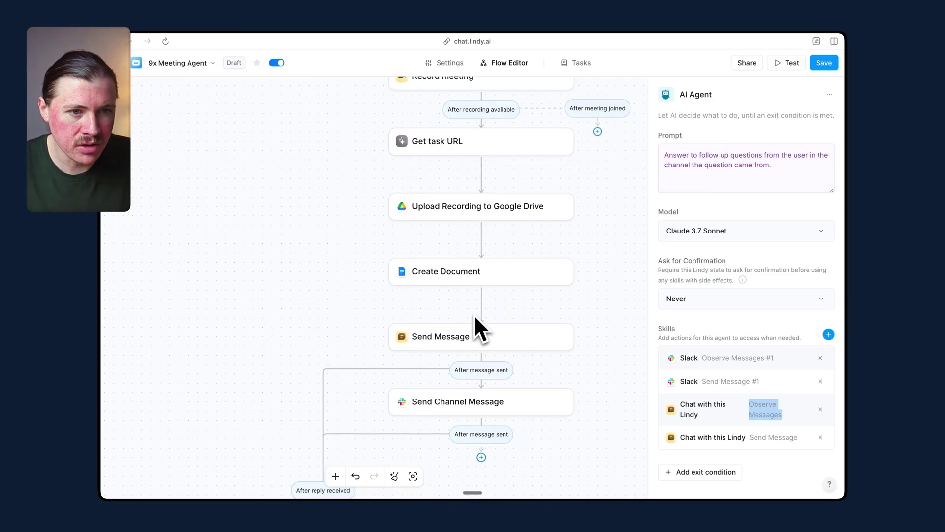
scroll(482, 374, "down", 2)
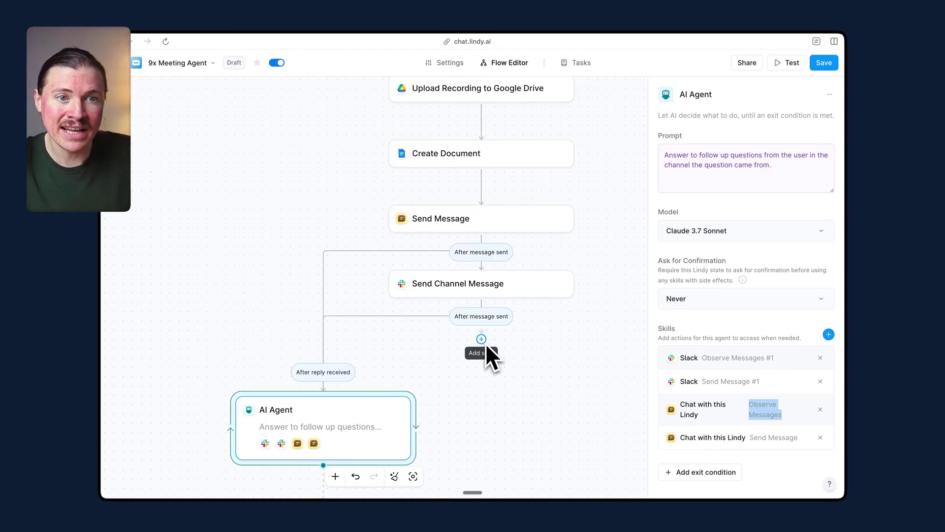
scroll(485, 342, "down", 2)
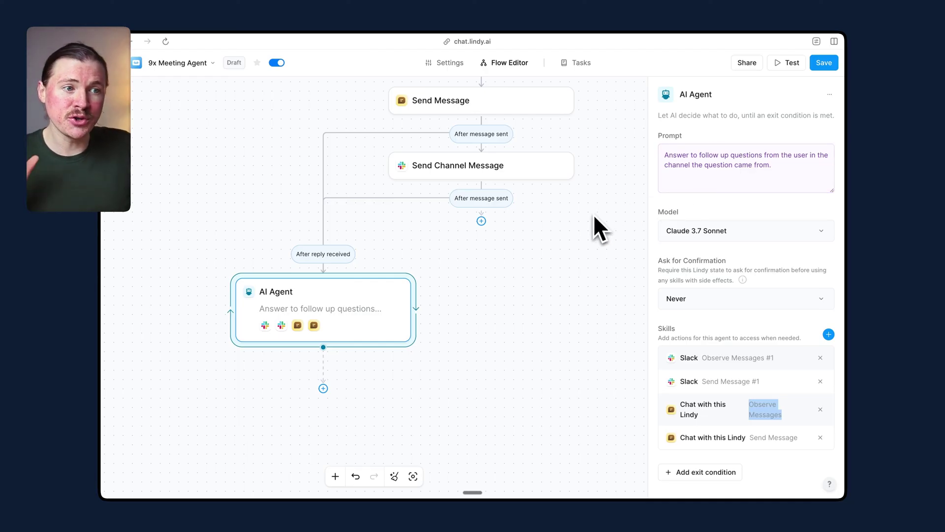
Add the Gmail Draft Email and Send Email actions as AI Agent skills
left_click(829, 334)
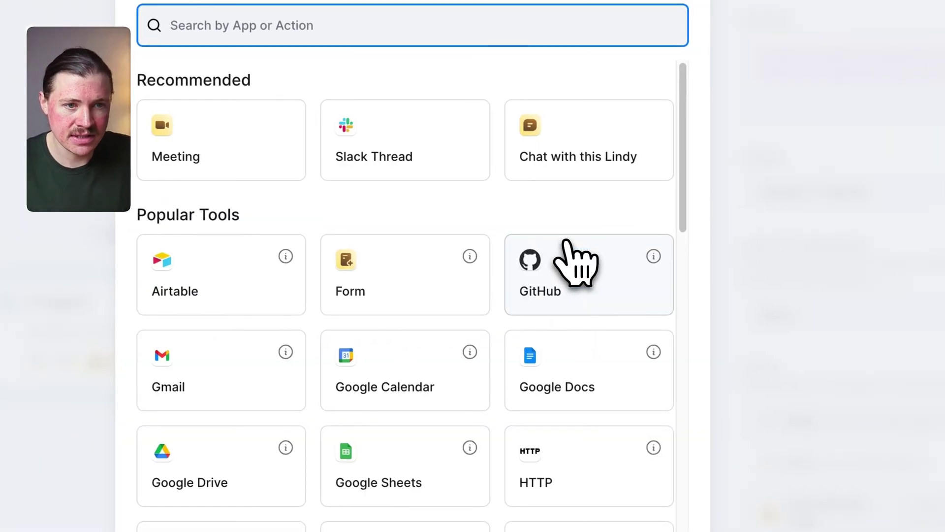
left_click(224, 372)
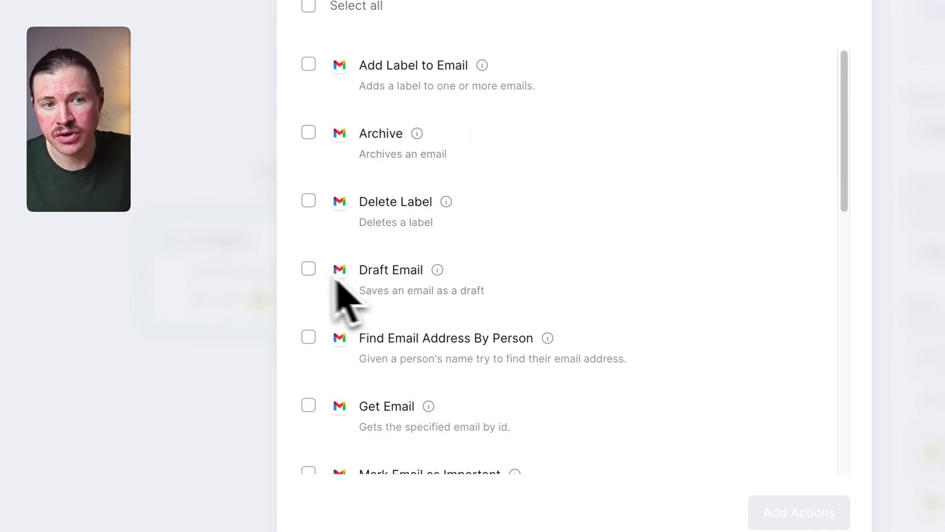
left_click(309, 269)
scroll(433, 290, "down", 6)
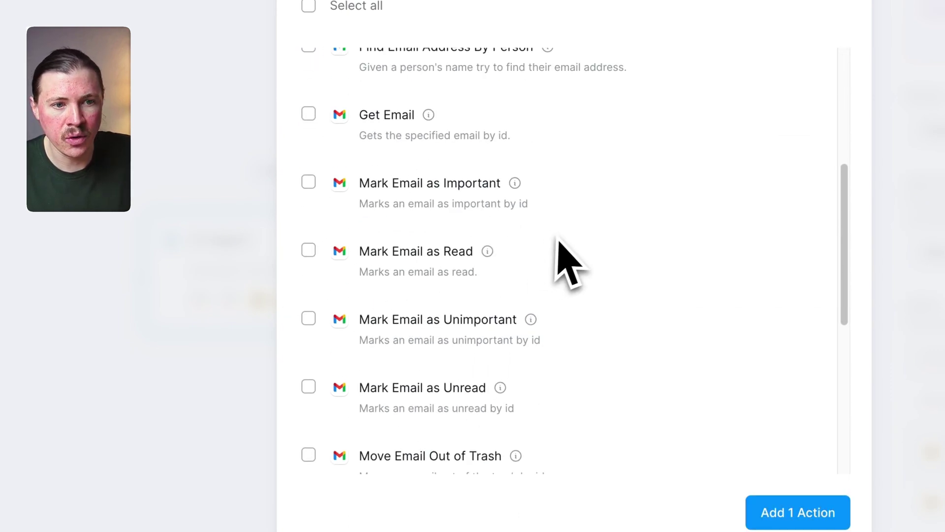
scroll(567, 259, "down", 6)
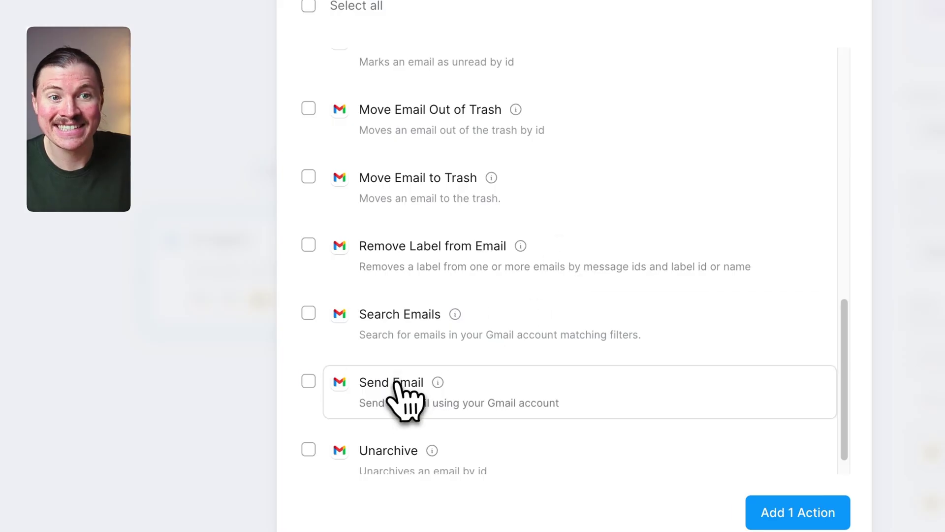
left_click(394, 387)
left_click(791, 513)
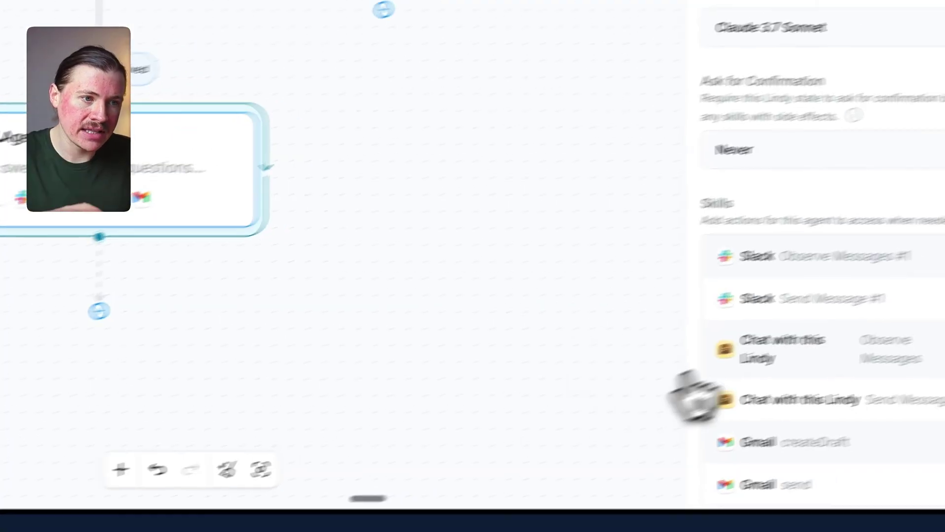
Place the cursor at the end of the AI Agent's prompt text
scroll(739, 331, "down", 2)
scroll(709, 295, "up", 2)
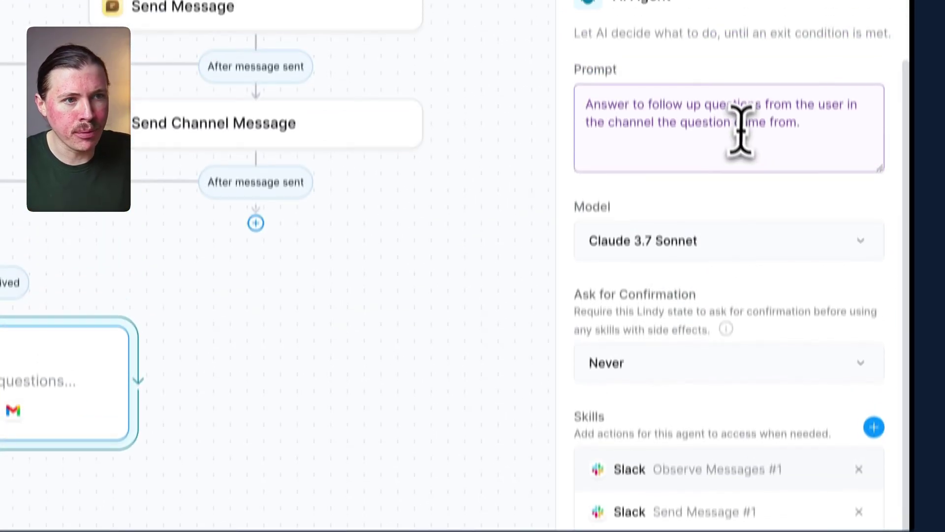
left_click(813, 145)
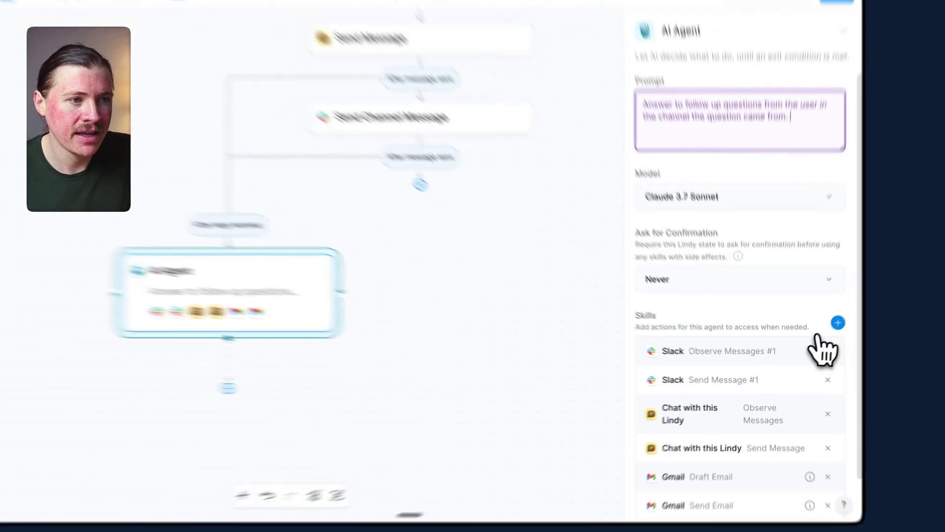
Browse the Add Action app list, including Gmail, Google Drive, HubSpot, Notion and Slack
left_click(825, 334)
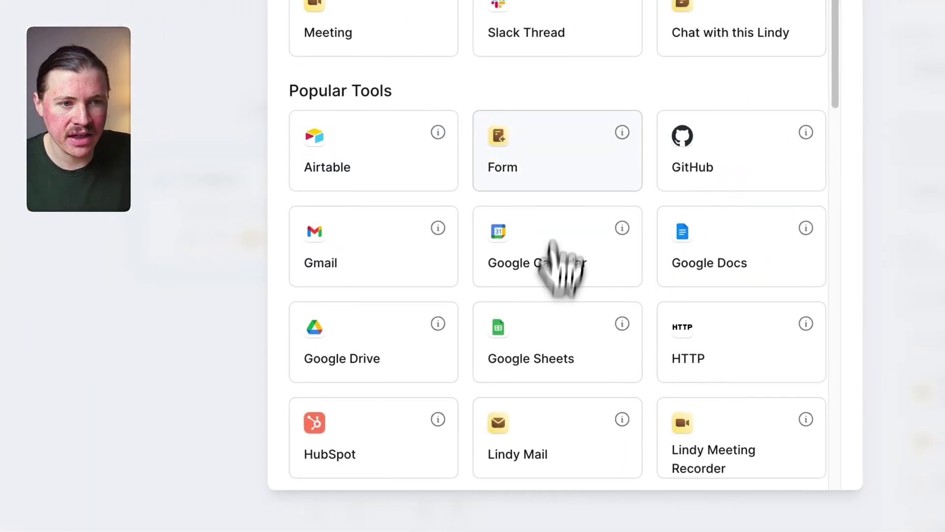
scroll(561, 269, "down", 5)
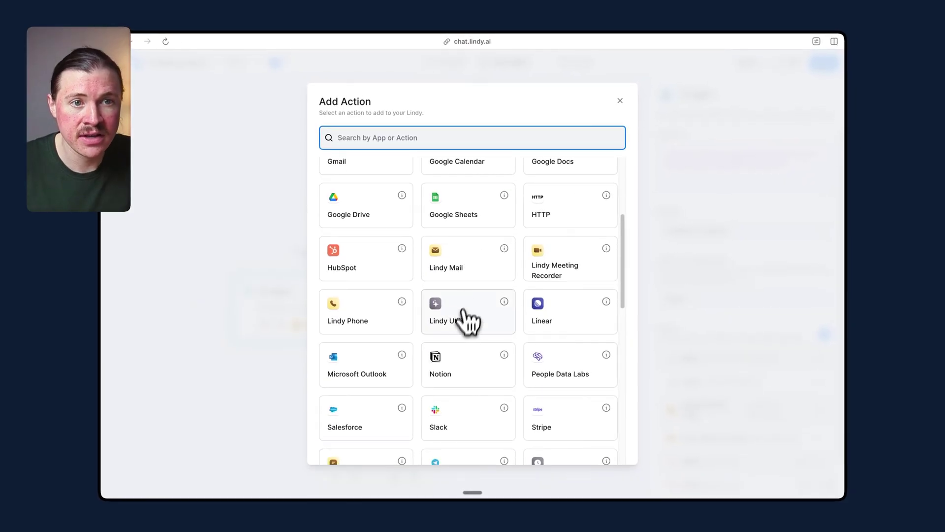